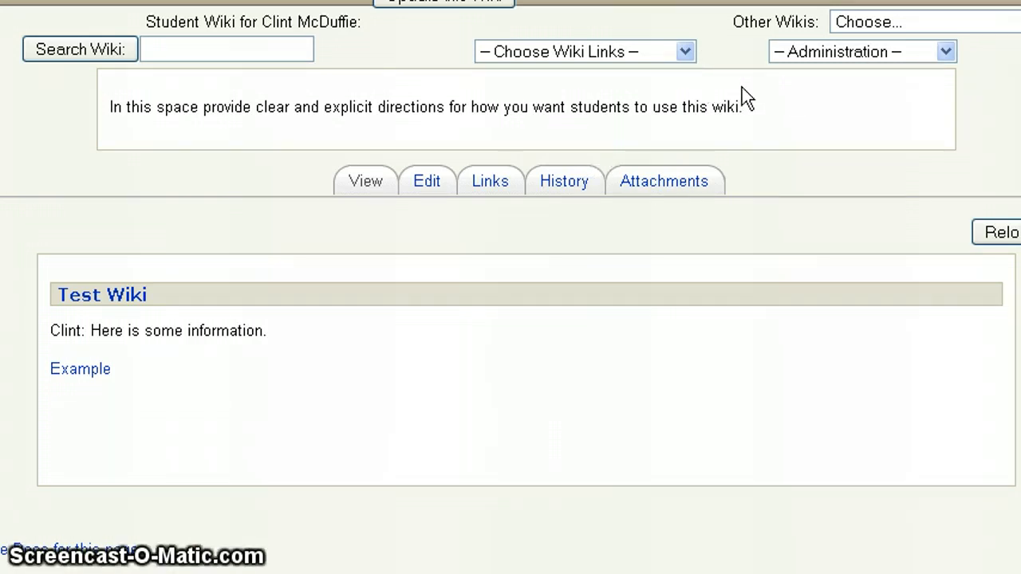
Show the wiki Sitemap, with Test Wiki and Example nested beneath it
{"action": "left_click", "coordinate": [685, 53]}
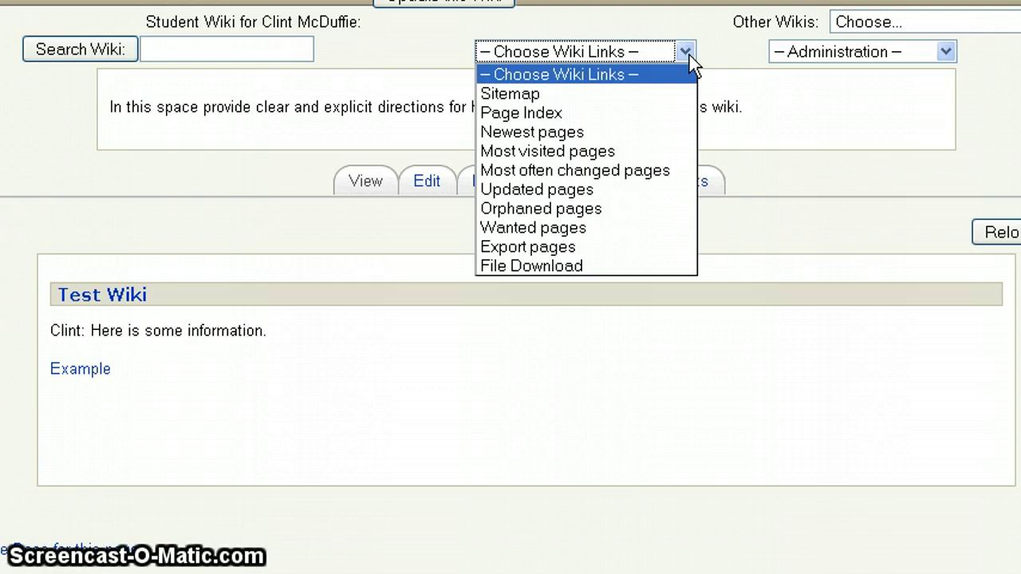
{"action": "left_click", "coordinate": [522, 95]}
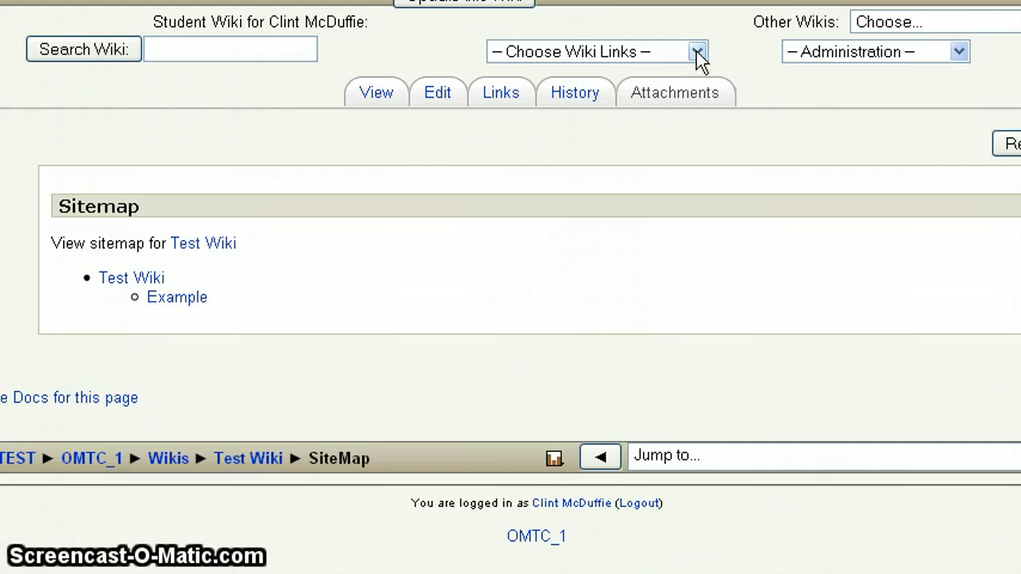
View the Page Index, then the Newest pages list with last-changed dates for Example and Test Wiki
{"action": "left_click", "coordinate": [697, 53]}
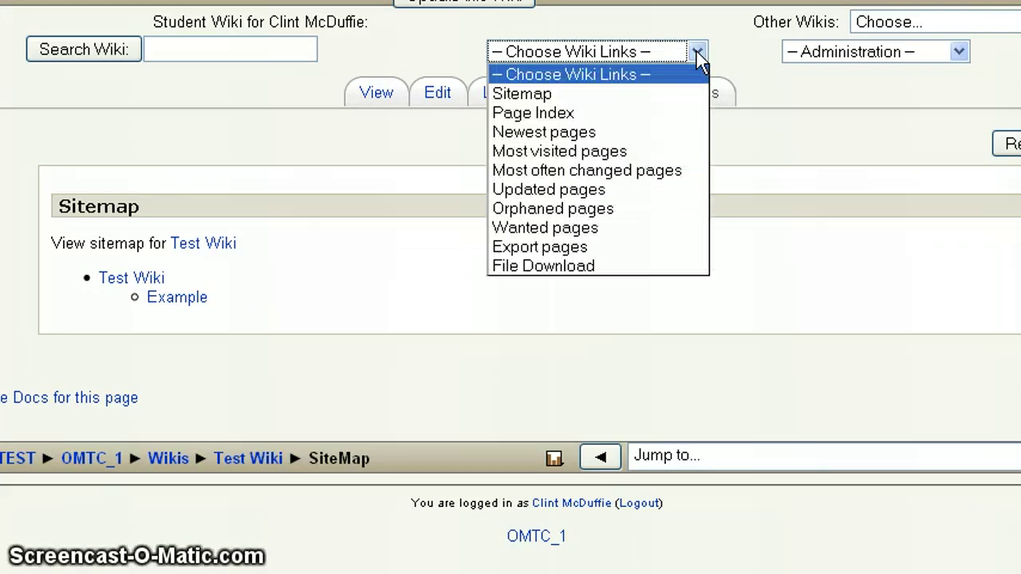
{"action": "left_click", "coordinate": [558, 114]}
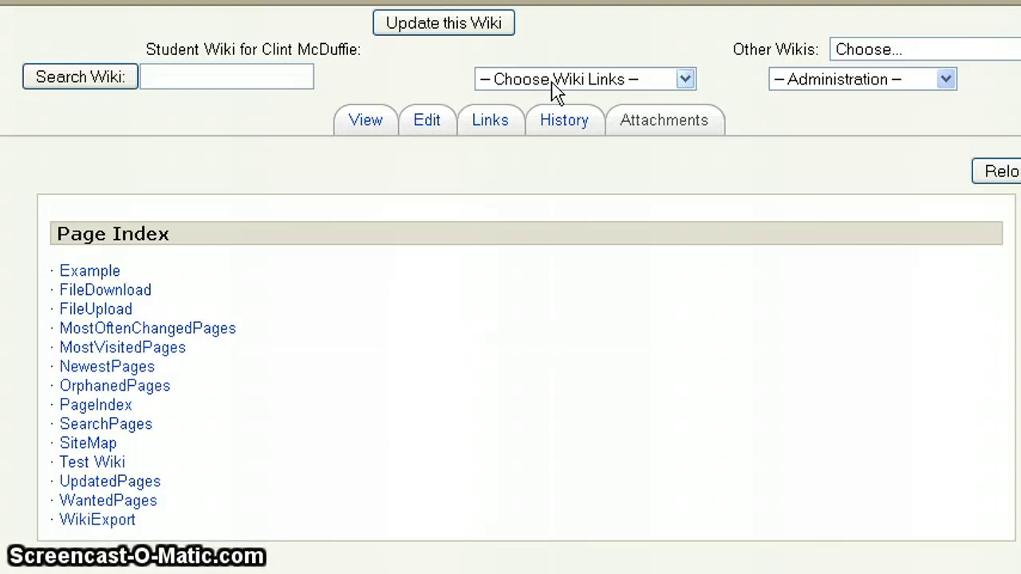
{"action": "left_click", "coordinate": [552, 83]}
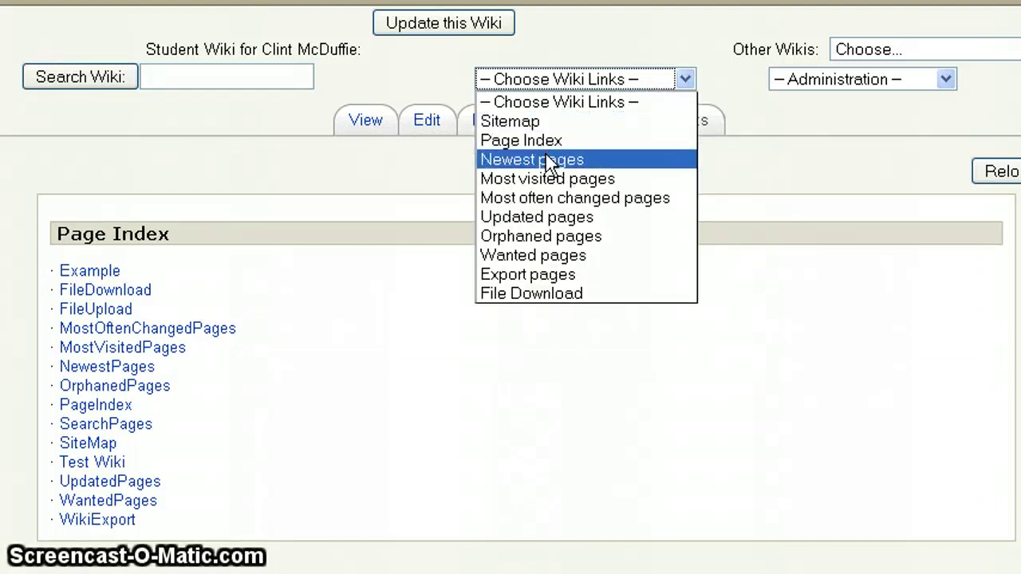
{"action": "left_click", "coordinate": [547, 159]}
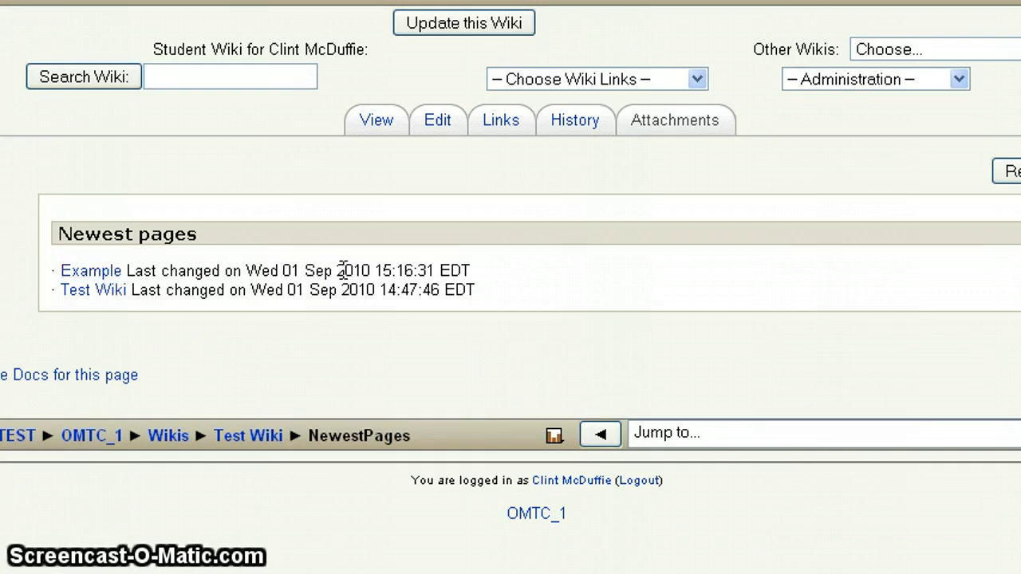
Show the Most visited pages report: Test Wiki 18 hits, Example 3 hits
{"action": "left_click", "coordinate": [698, 80]}
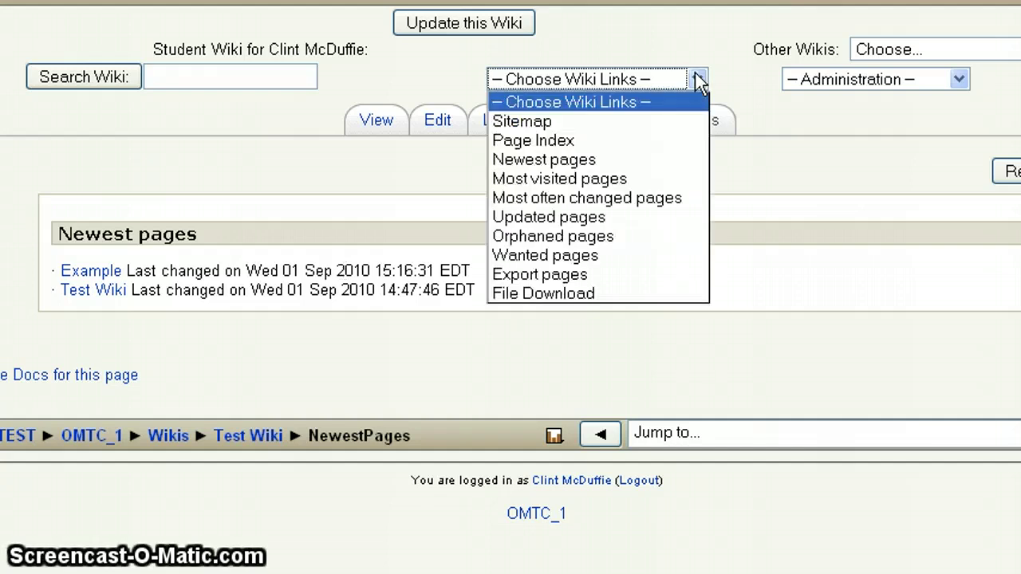
{"action": "left_click", "coordinate": [598, 180]}
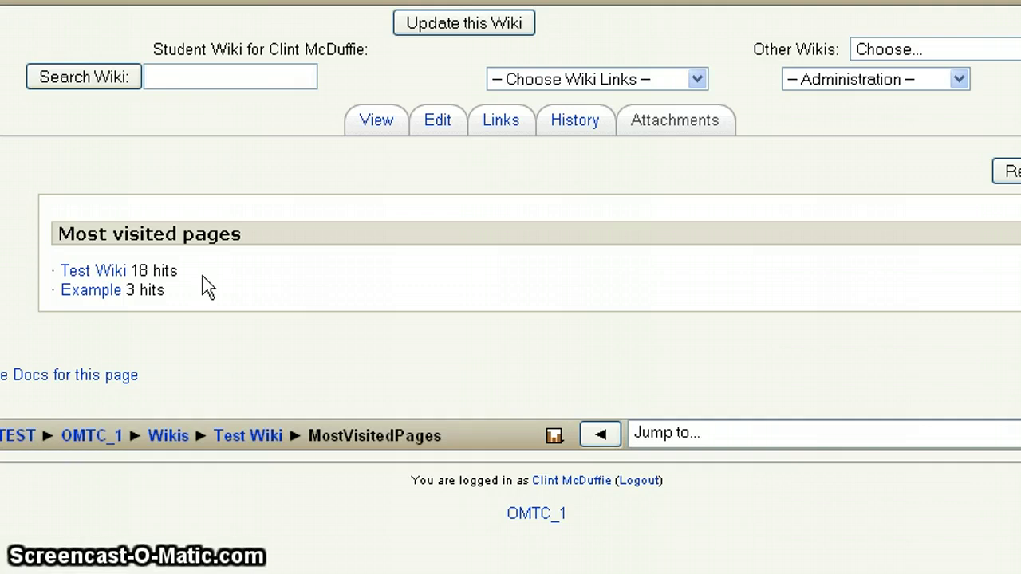
{"action": "left_click", "coordinate": [686, 79]}
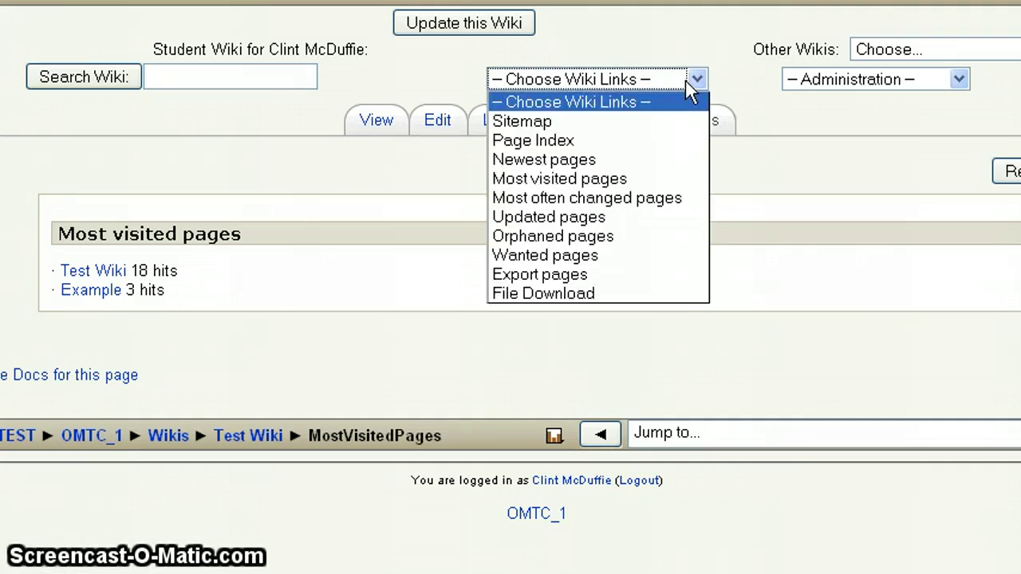
Show the Most often changed pages report: Test Wiki 5 changes, Example 1
{"action": "left_click", "coordinate": [611, 199]}
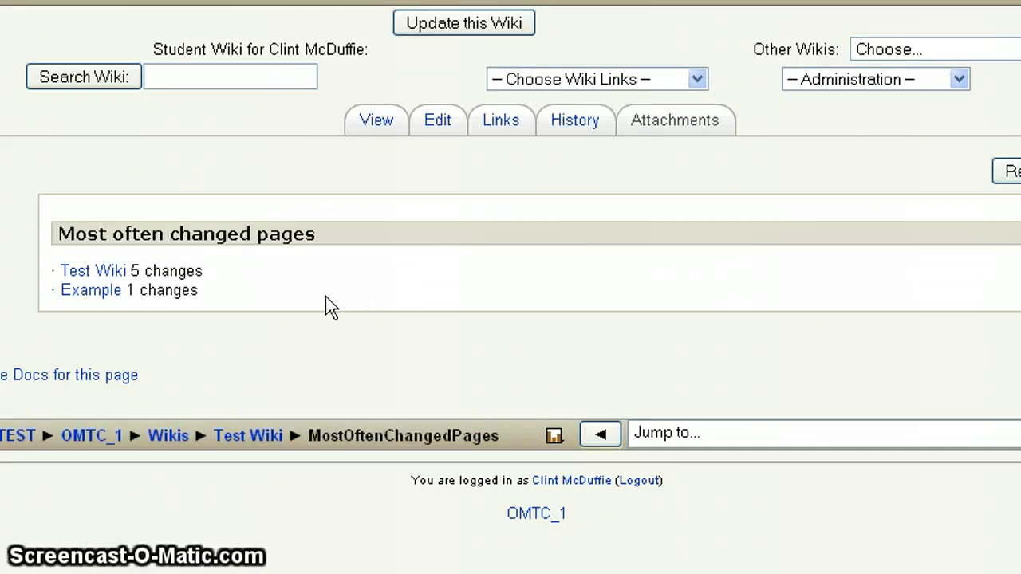
{"action": "left_click", "coordinate": [110, 281]}
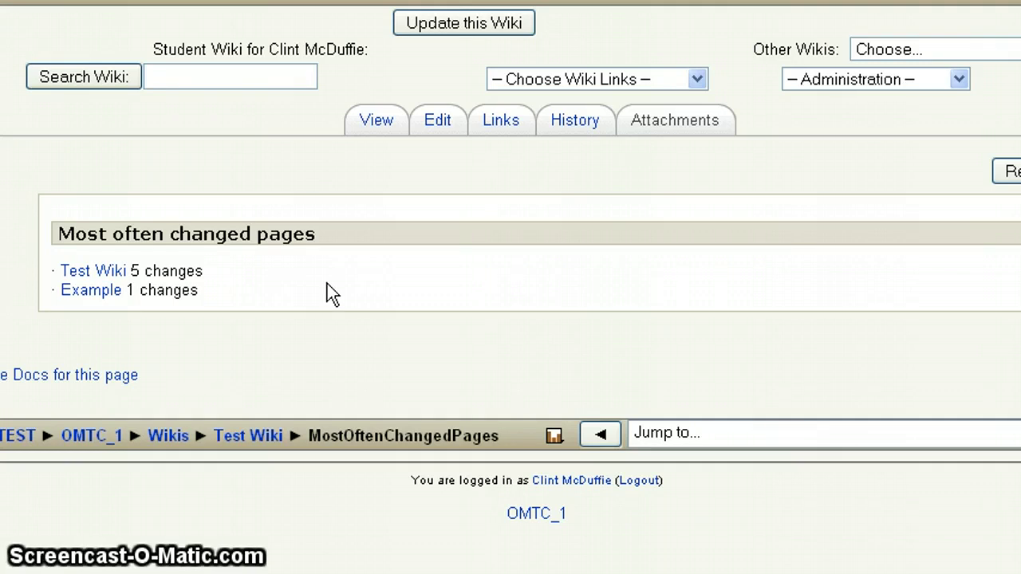
{"action": "left_click", "coordinate": [595, 81]}
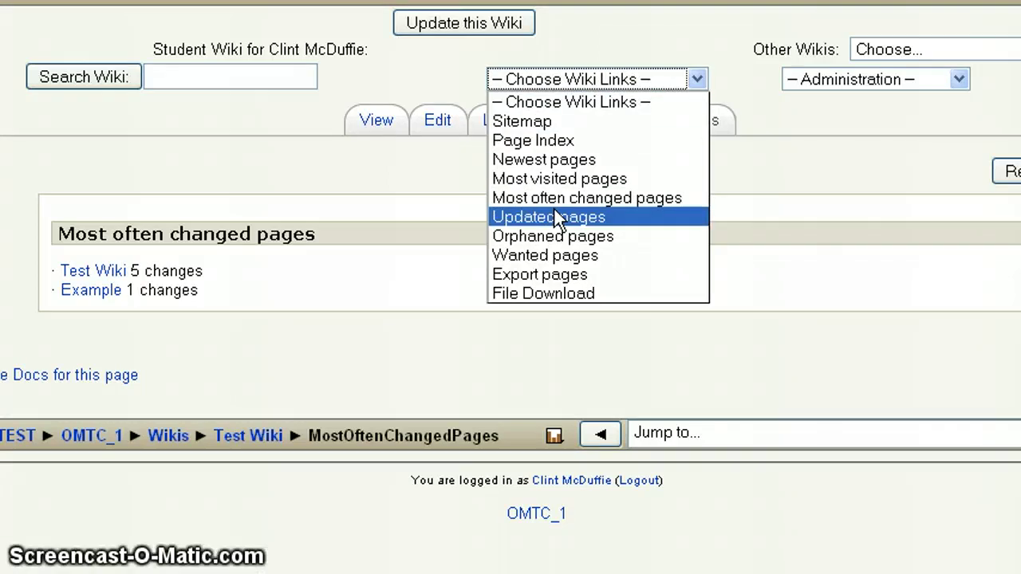
Check the Updated pages report, then the Orphaned pages report listing only Test Wiki
{"action": "left_click", "coordinate": [554, 217]}
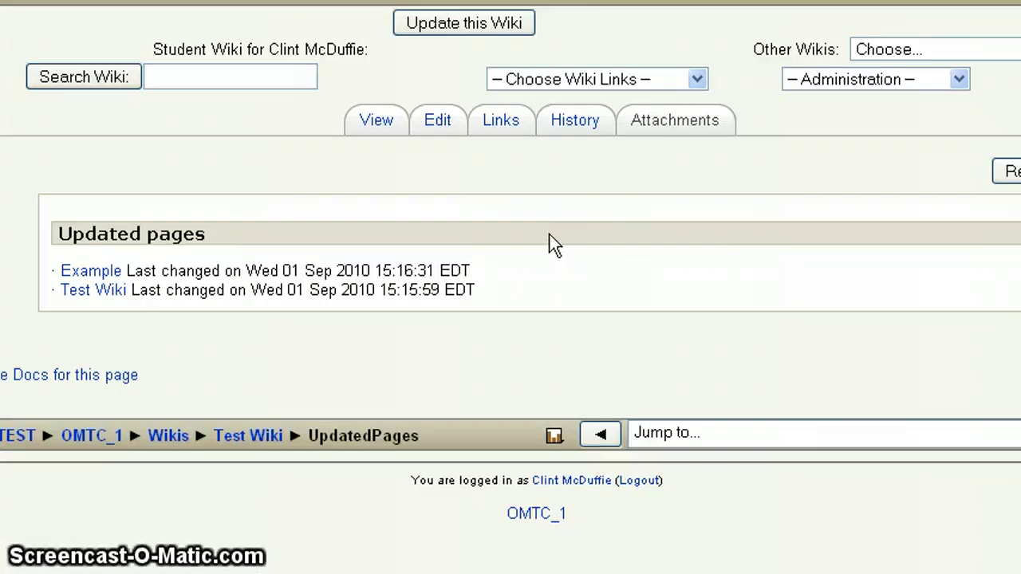
{"action": "left_click", "coordinate": [694, 82]}
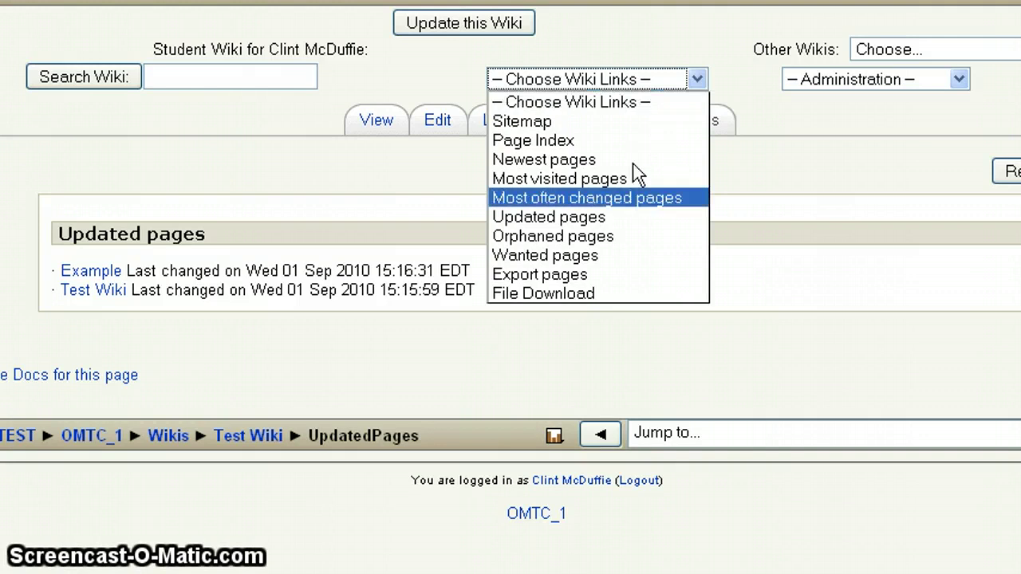
{"action": "left_click", "coordinate": [588, 239]}
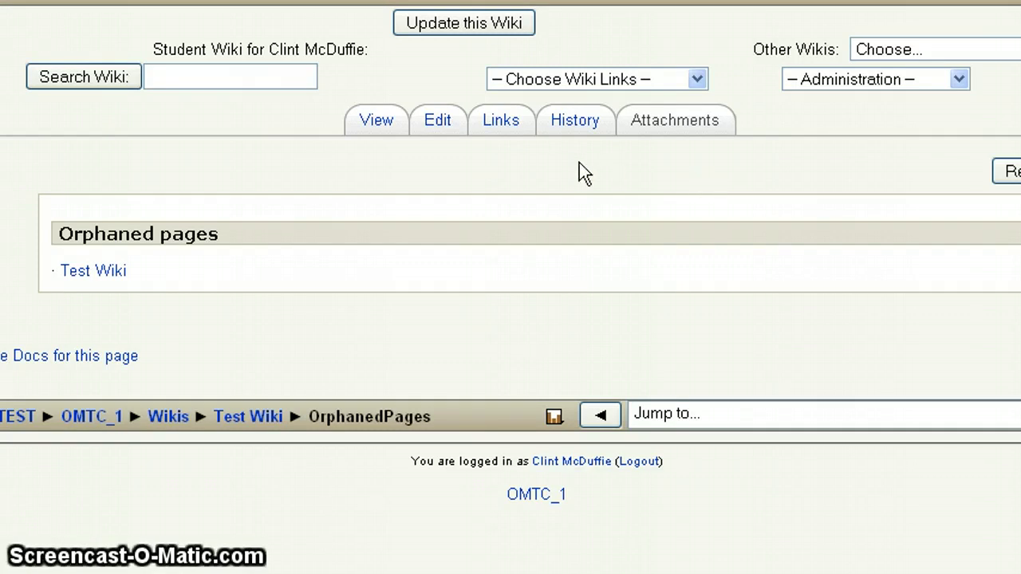
{"action": "left_click", "coordinate": [697, 79]}
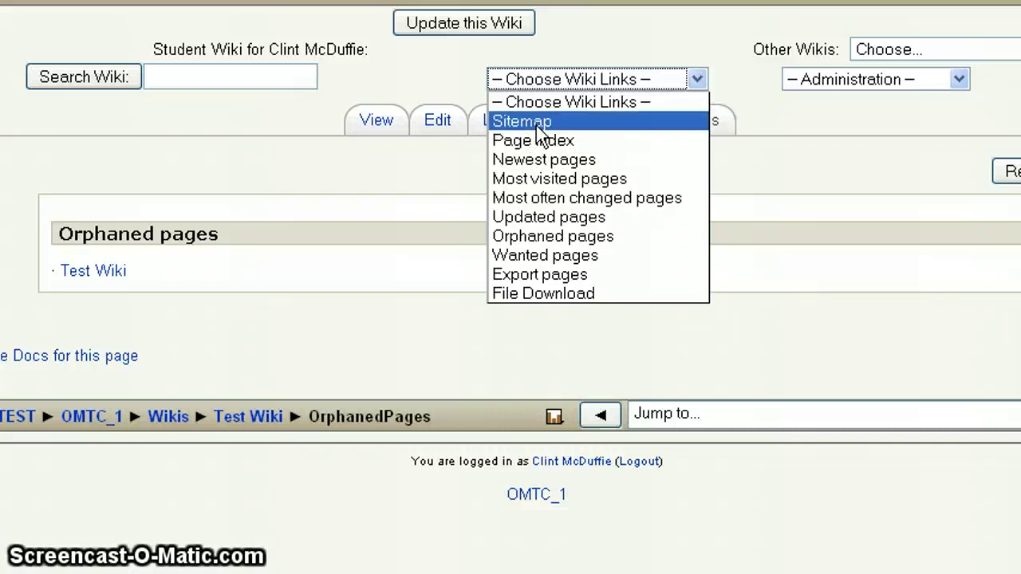
{"action": "left_click", "coordinate": [540, 128]}
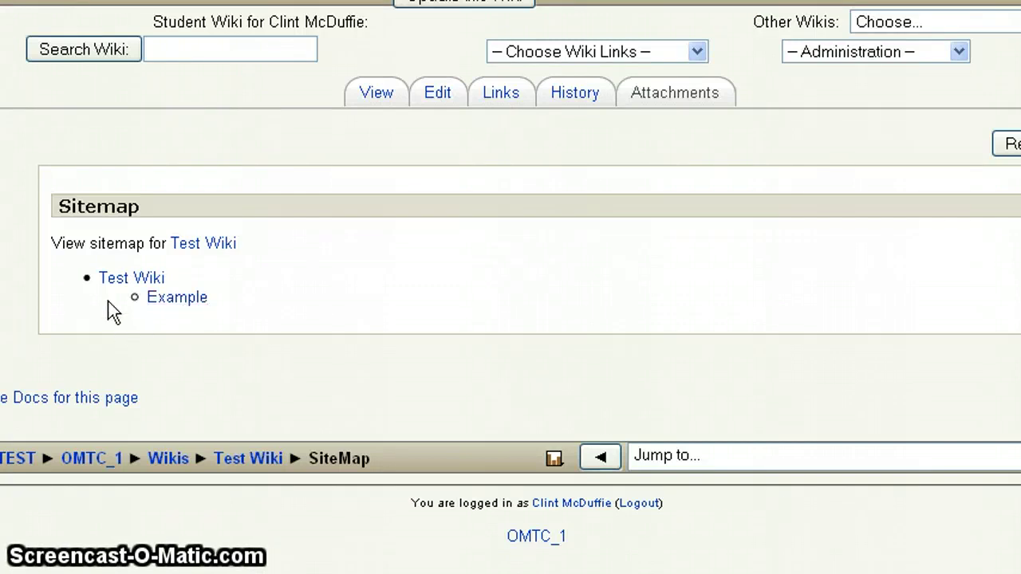
{"action": "left_click", "coordinate": [697, 52]}
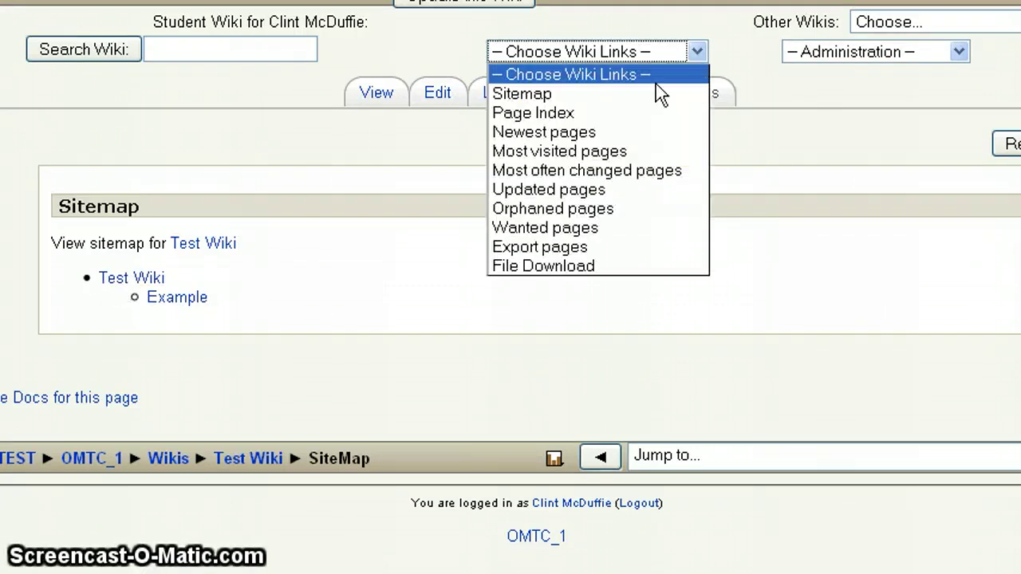
{"action": "left_click", "coordinate": [579, 209]}
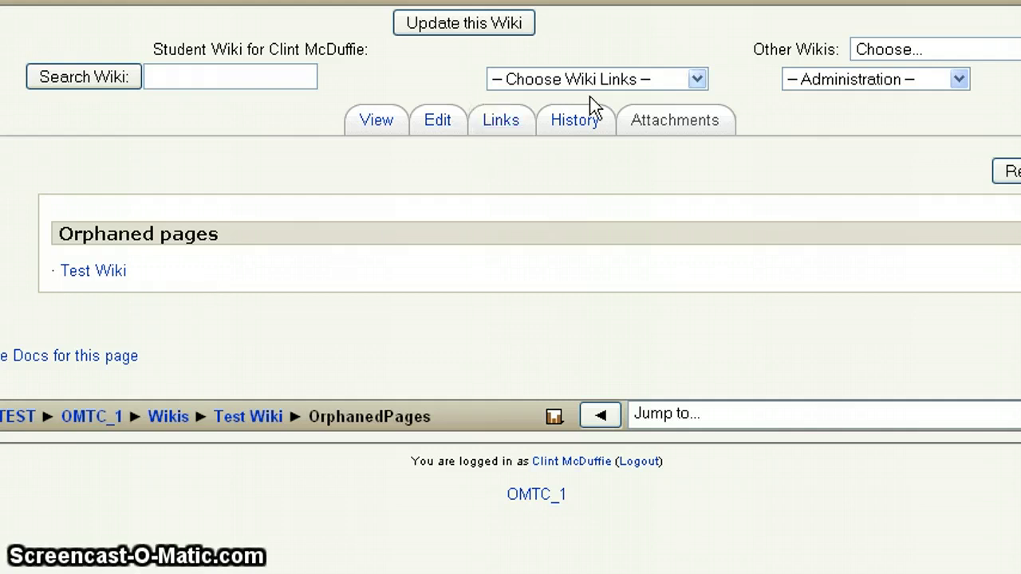
{"action": "left_click", "coordinate": [697, 80]}
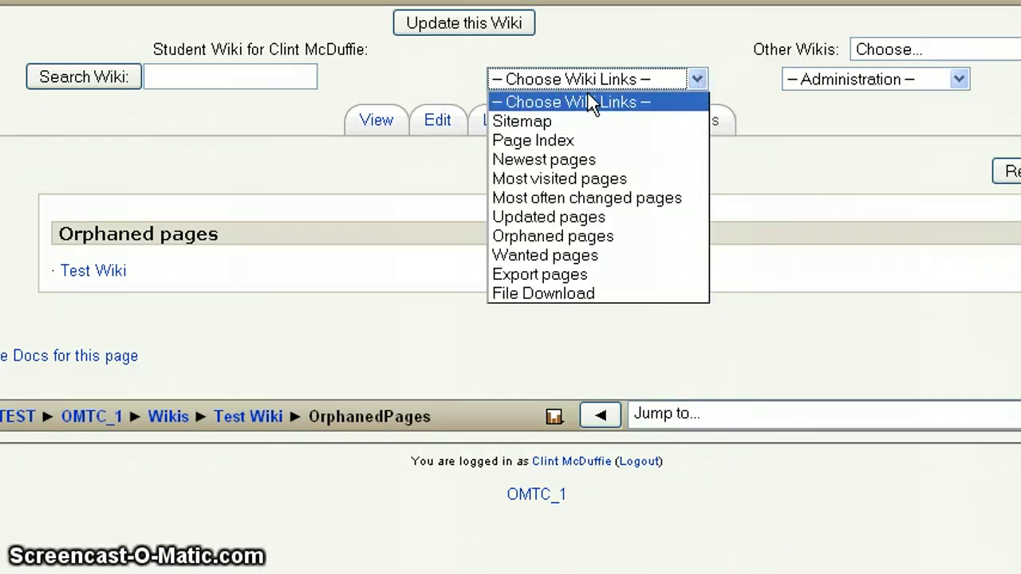
Show the empty Wanted pages report
{"action": "left_click", "coordinate": [556, 257]}
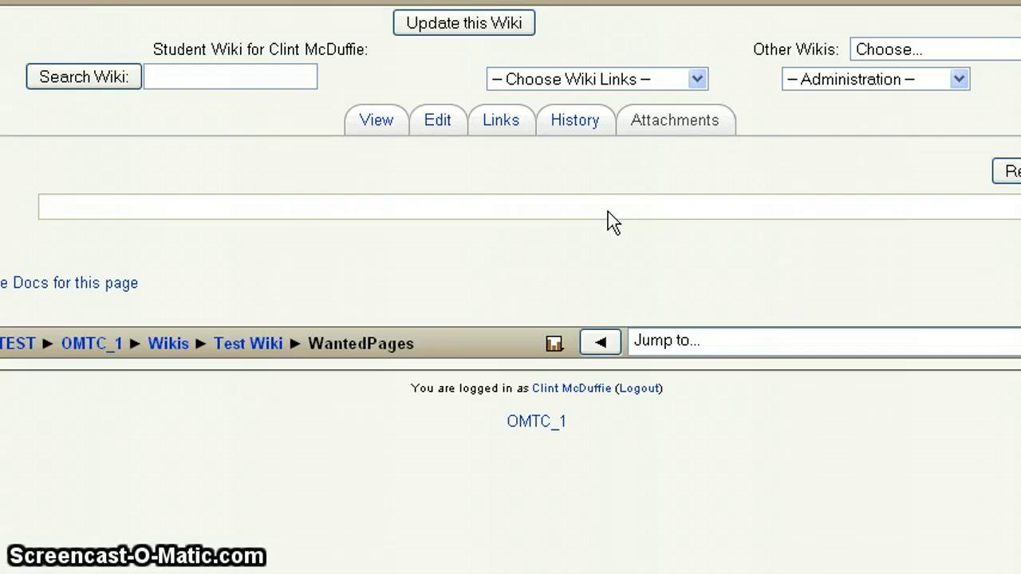
{"action": "left_click", "coordinate": [697, 81]}
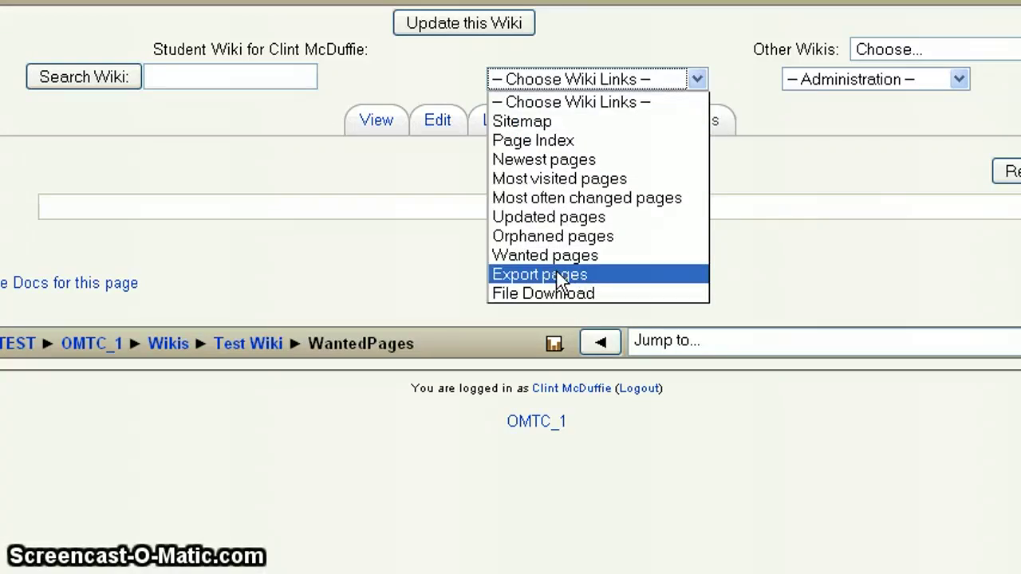
On Export pages, tick Include binary content and Include Wiki-Links, keeping Downloadable zip archive
{"action": "left_click", "coordinate": [557, 274]}
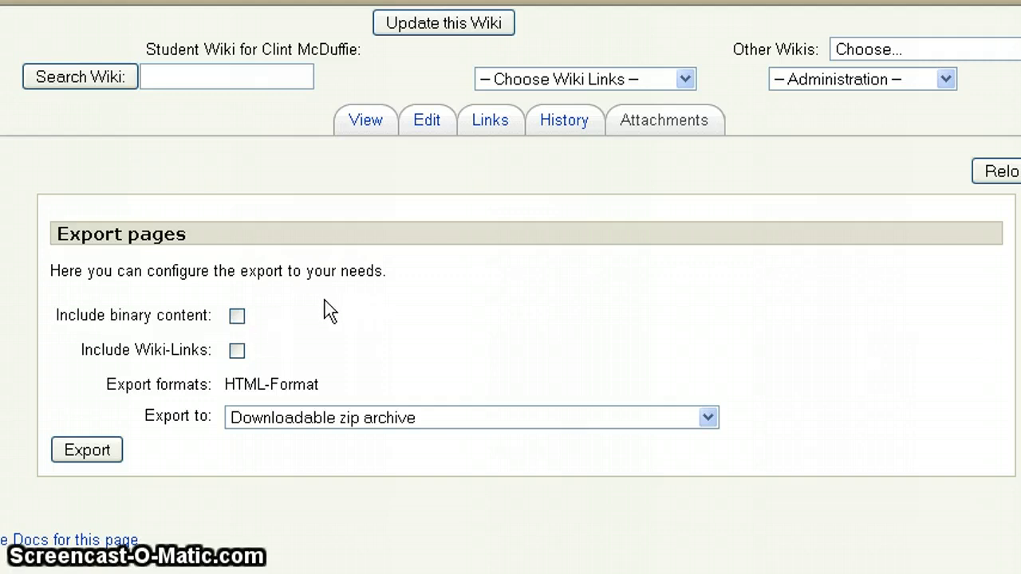
{"action": "left_click", "coordinate": [236, 317]}
{"action": "left_click", "coordinate": [237, 351]}
{"action": "left_click", "coordinate": [708, 418]}
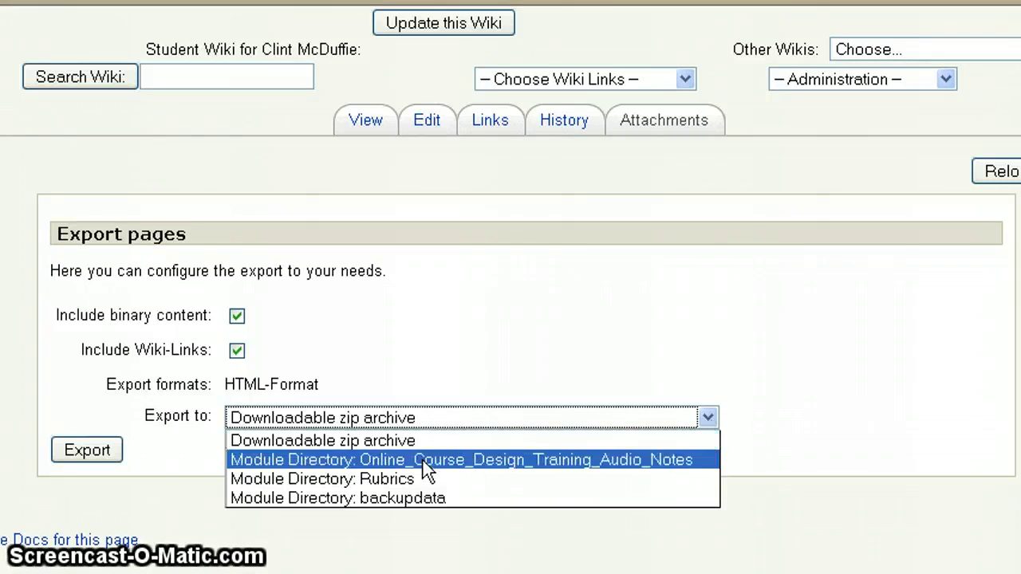
{"action": "left_click", "coordinate": [326, 444]}
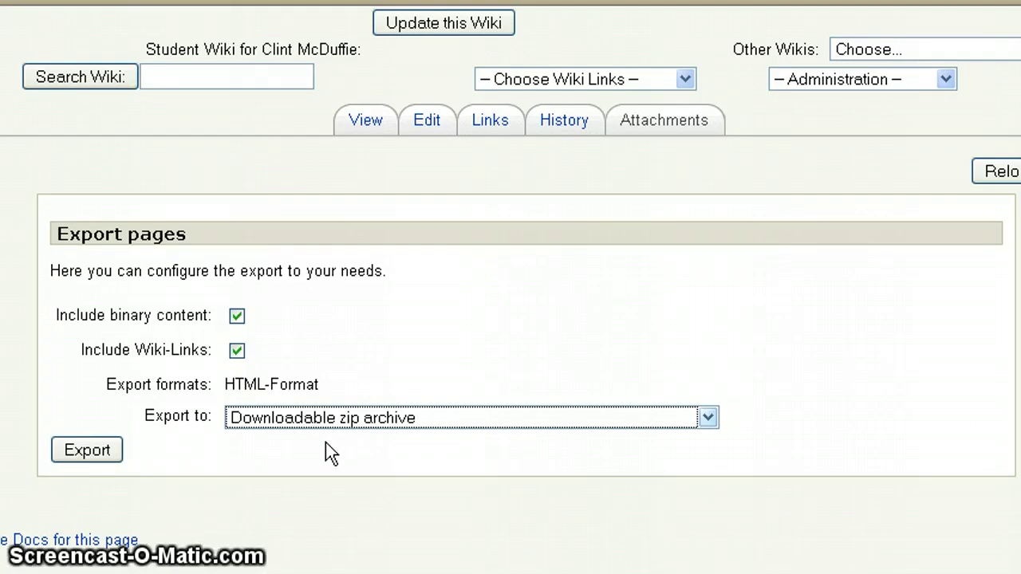
Export the wiki to Test_Wiki.zip and dismiss the download prompt without saving
{"action": "left_click", "coordinate": [87, 453]}
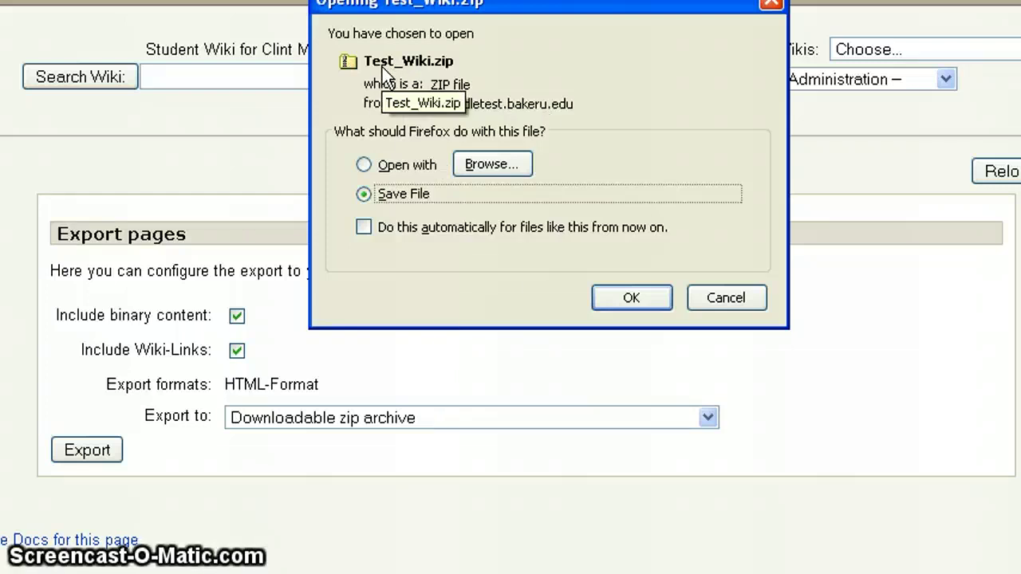
{"action": "left_click", "coordinate": [730, 296]}
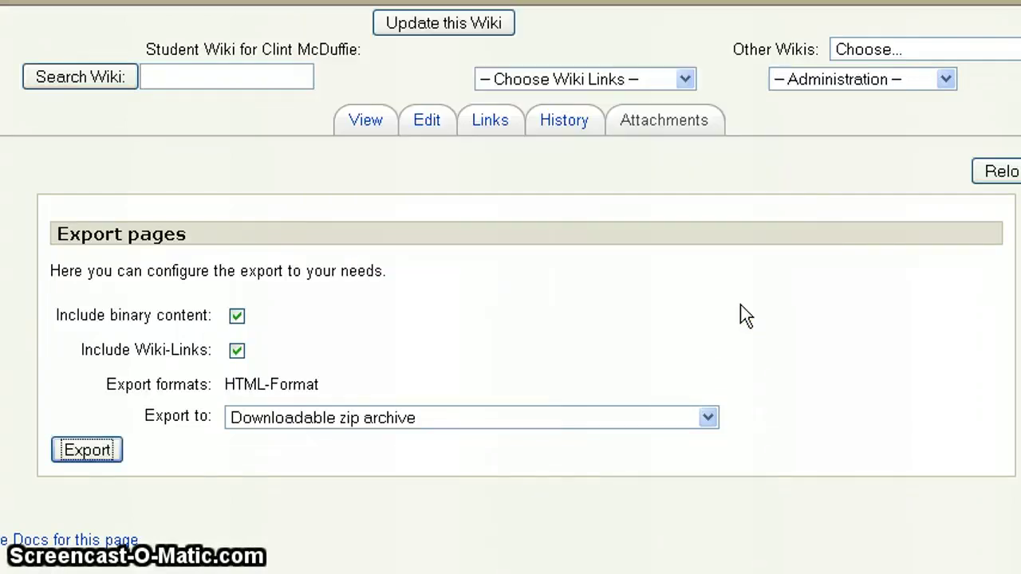
{"action": "left_click", "coordinate": [687, 82]}
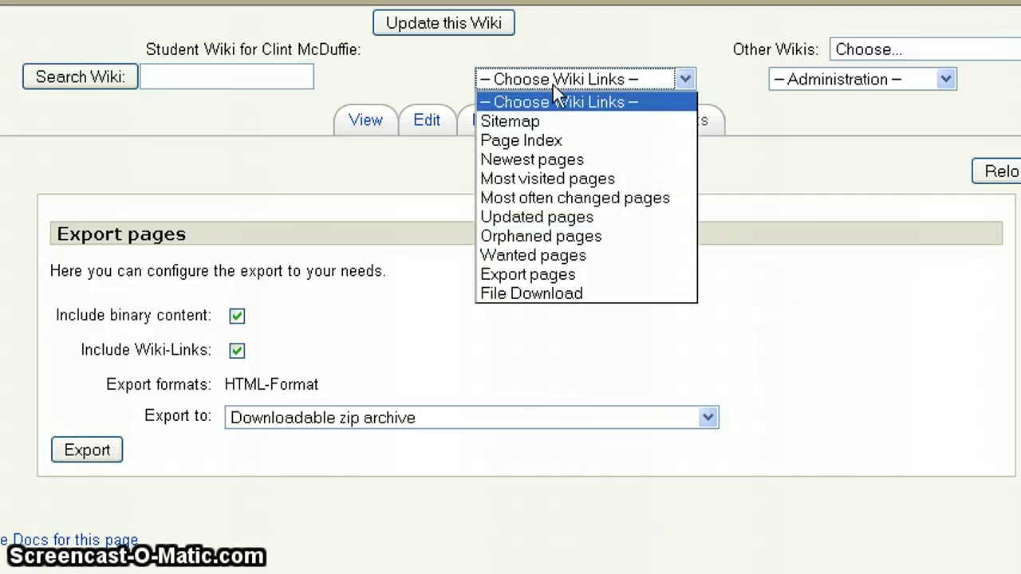
Open the details of the Archway_Banner.jpg attachment (39K JPEG, 0 downloads) from File Download
{"action": "left_click", "coordinate": [534, 294]}
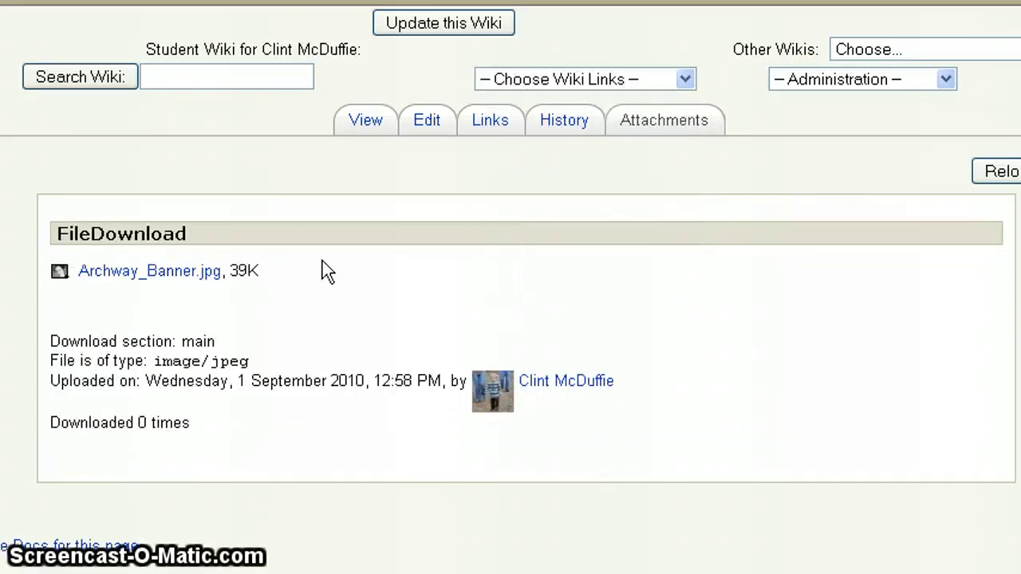
{"action": "left_click", "coordinate": [126, 274]}
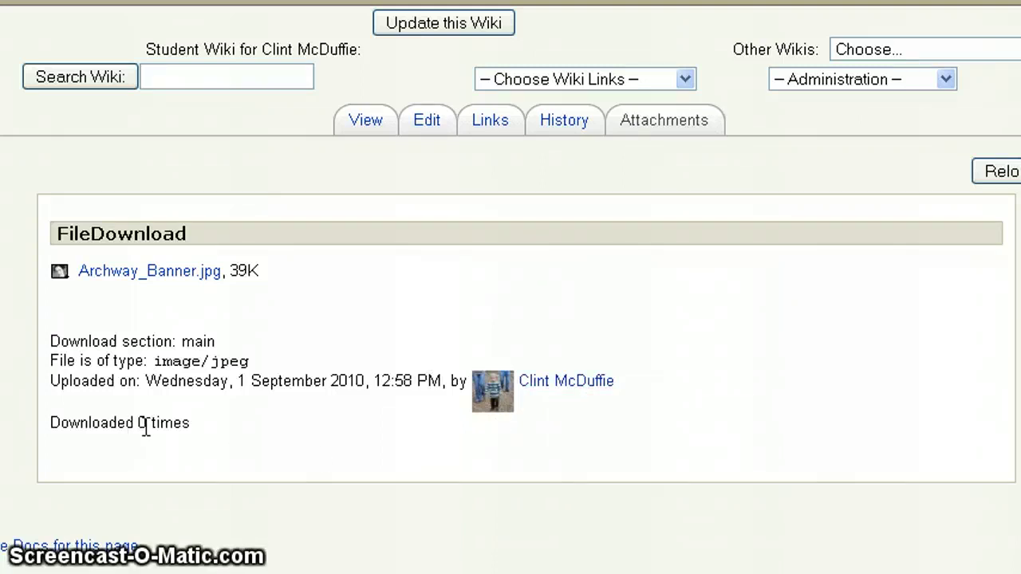
{"action": "right_click", "coordinate": [139, 284]}
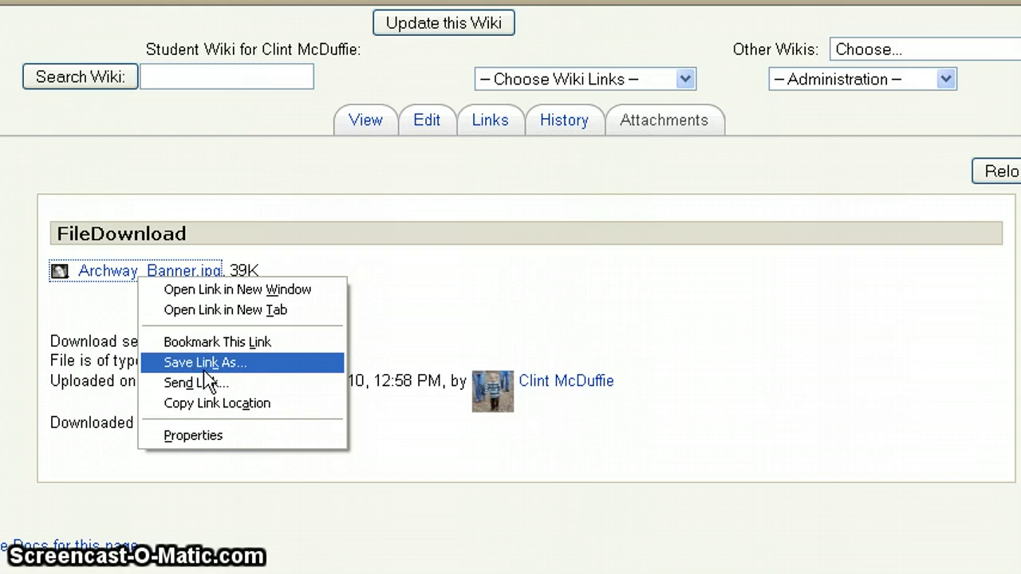
{"action": "left_click", "coordinate": [205, 368]}
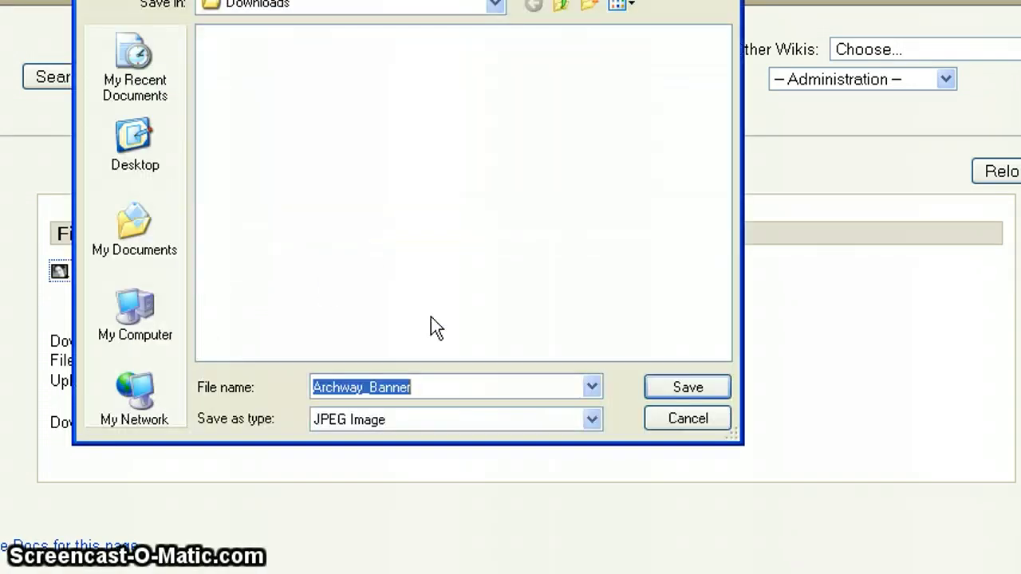
{"action": "left_click", "coordinate": [684, 423]}
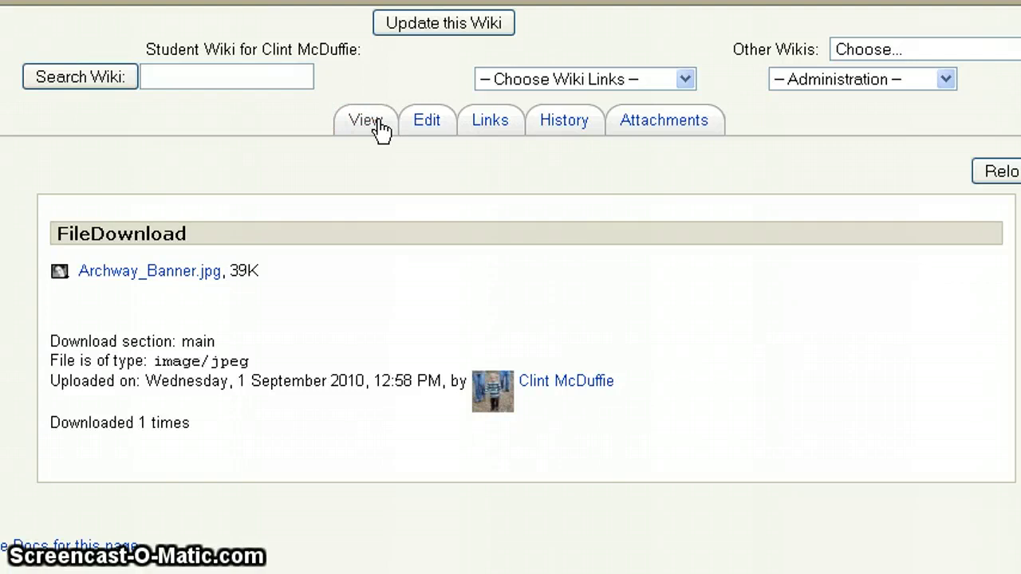
Go to the Test Wiki page via the Sitemap and open it in the editor
{"action": "left_click", "coordinate": [426, 127]}
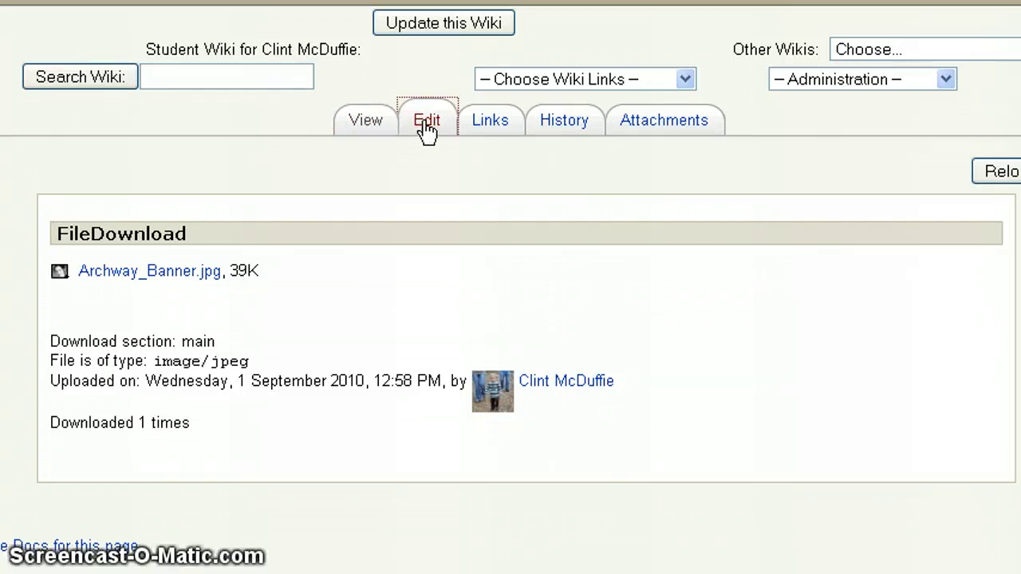
{"action": "left_click", "coordinate": [685, 79]}
{"action": "left_click", "coordinate": [522, 125]}
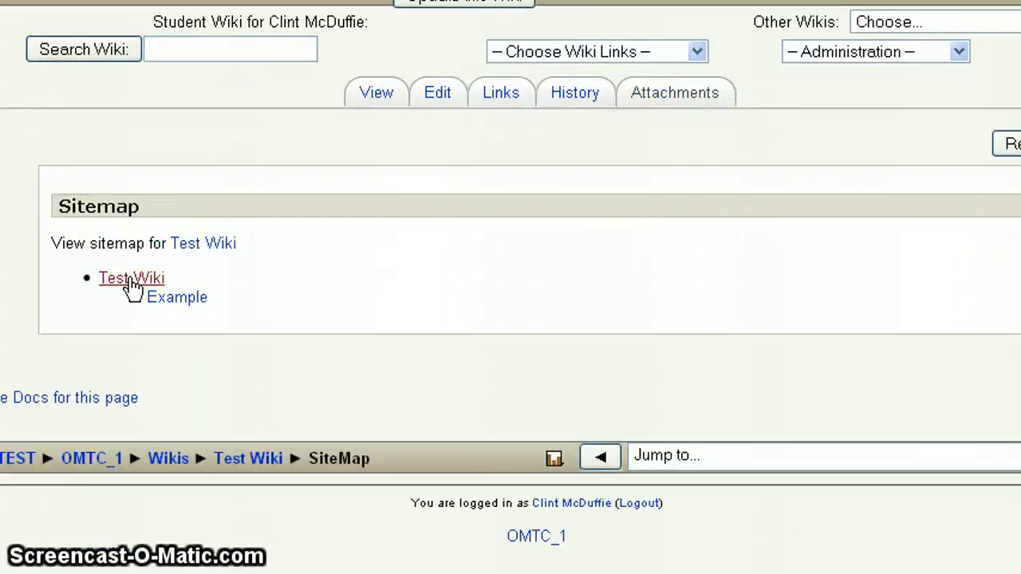
{"action": "left_click", "coordinate": [132, 284]}
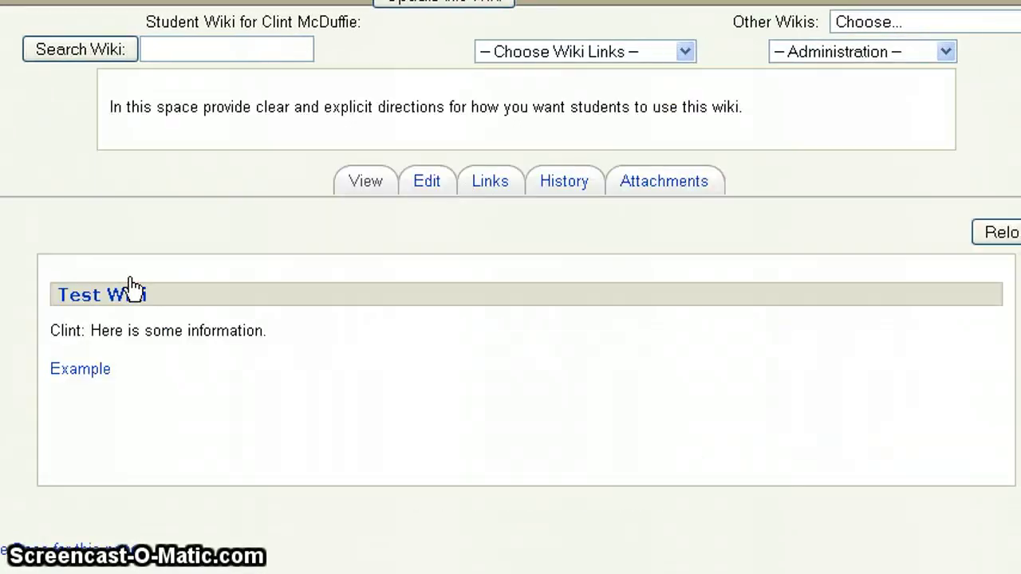
{"action": "left_click", "coordinate": [425, 183]}
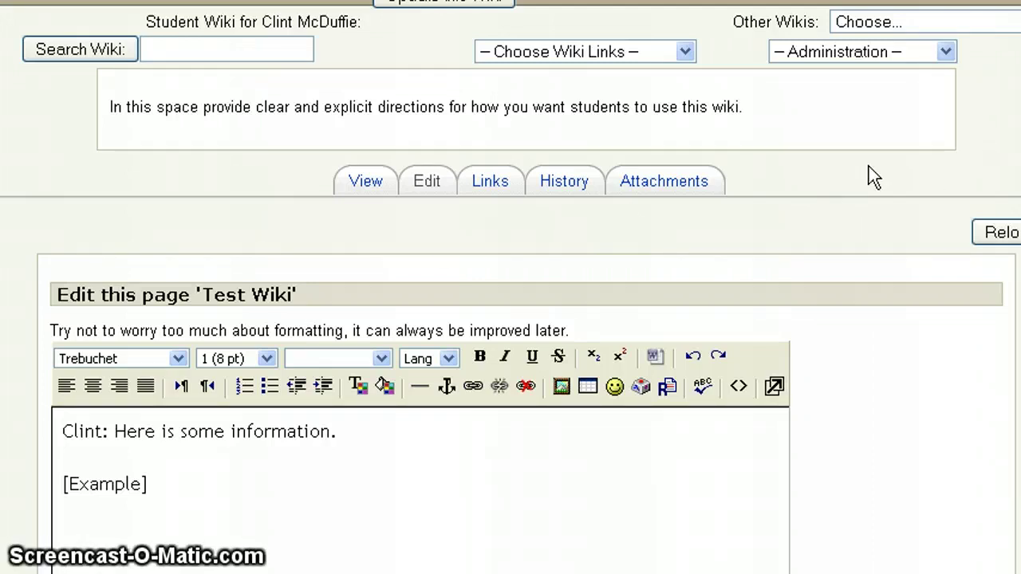
Show the wiki Administration menu listing the page flags, remove pages and strip pages tools
{"action": "left_click", "coordinate": [945, 52]}
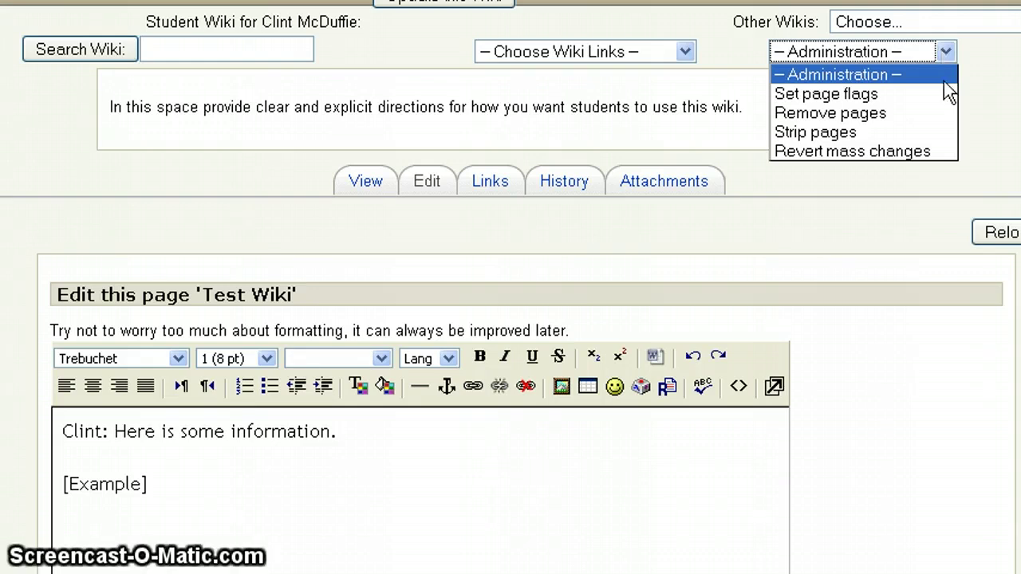
Save page flags: BIN for Test Wiki, HTM and read-only (not writable) for Example
{"action": "left_click", "coordinate": [842, 96]}
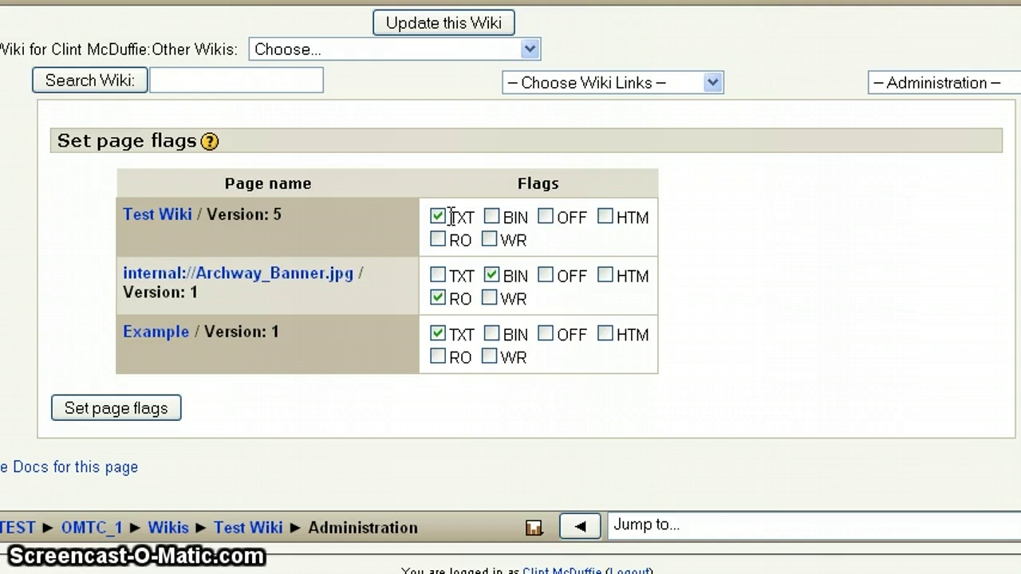
{"action": "left_click", "coordinate": [492, 217]}
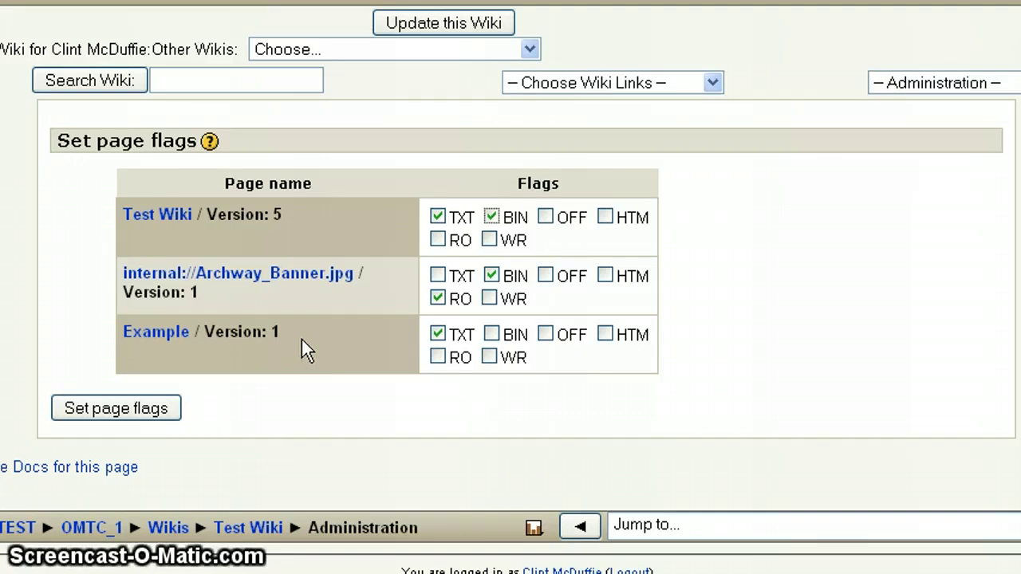
{"action": "left_click", "coordinate": [606, 335]}
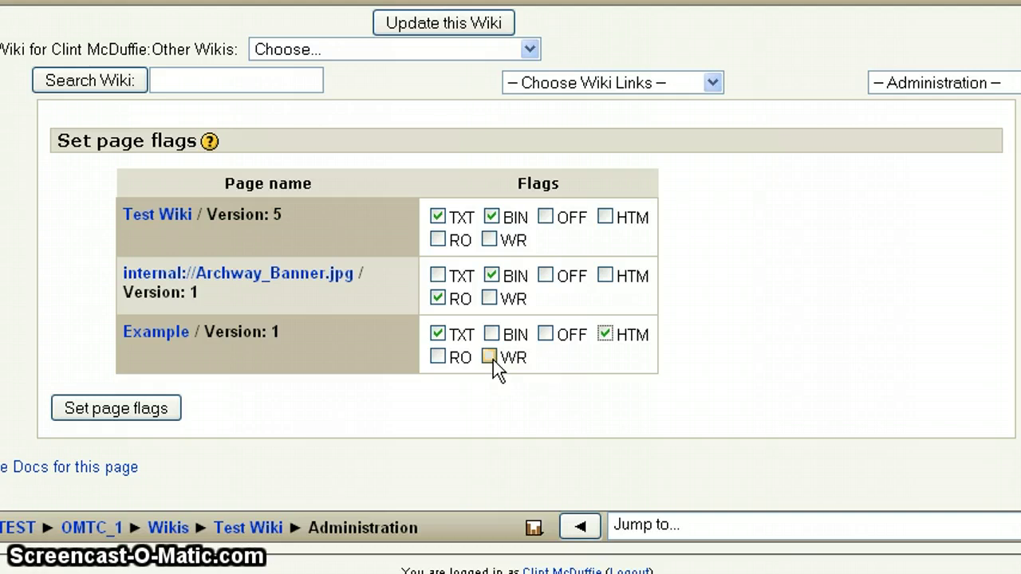
{"action": "left_click", "coordinate": [489, 357]}
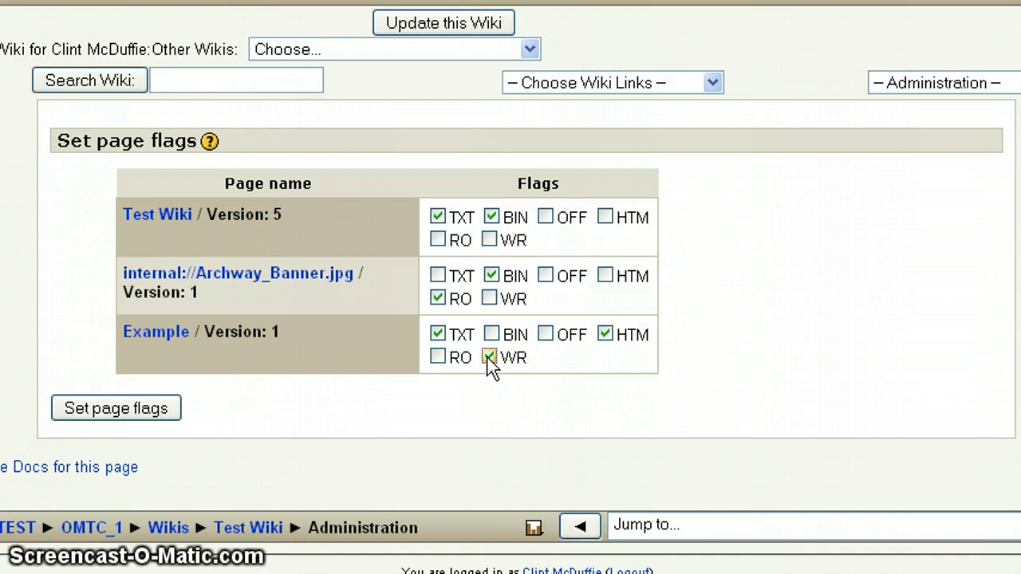
{"action": "left_click", "coordinate": [439, 358]}
{"action": "left_click", "coordinate": [490, 359]}
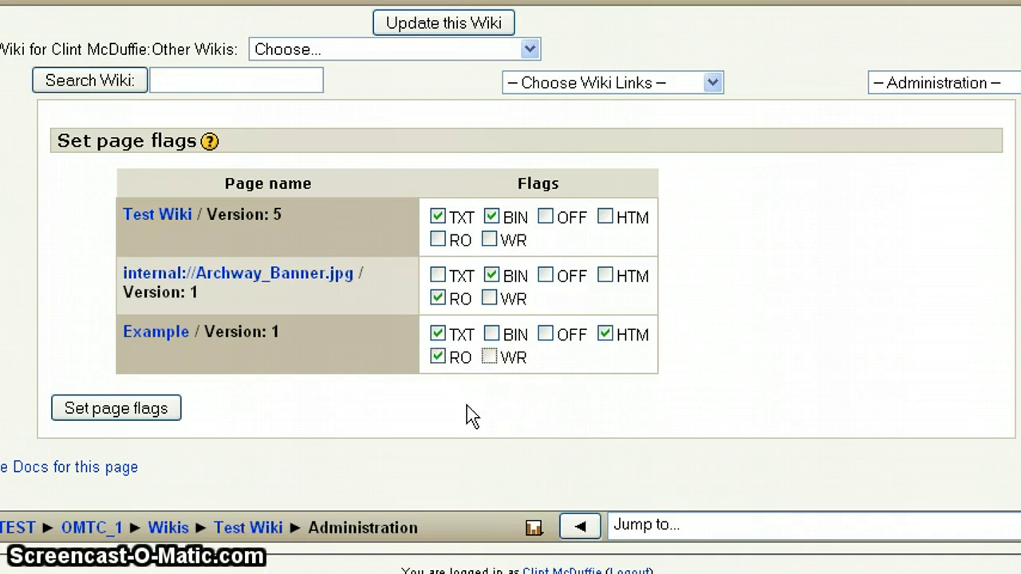
{"action": "left_click", "coordinate": [122, 410]}
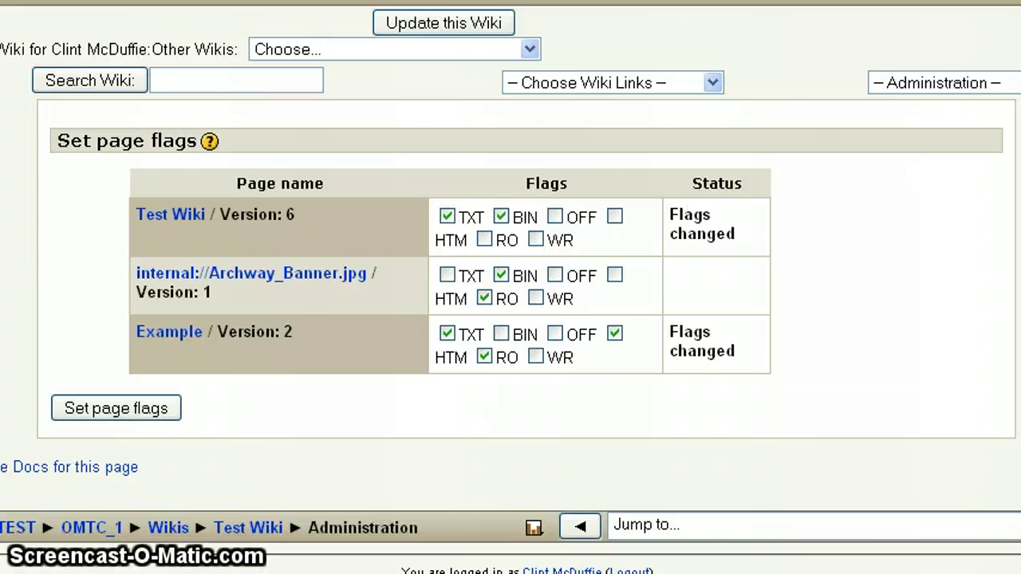
Go to the Remove pages tool from the wiki Administration menu
{"action": "left_click", "coordinate": [629, 571]}
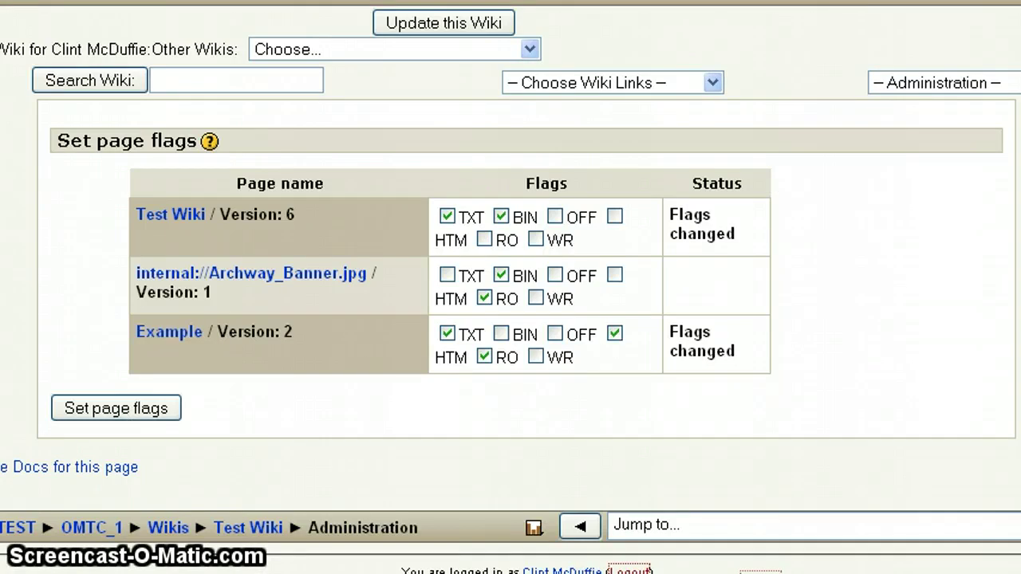
{"action": "scroll", "coordinate": [128, 516], "scroll_direction": "right", "scroll_amount": 1}
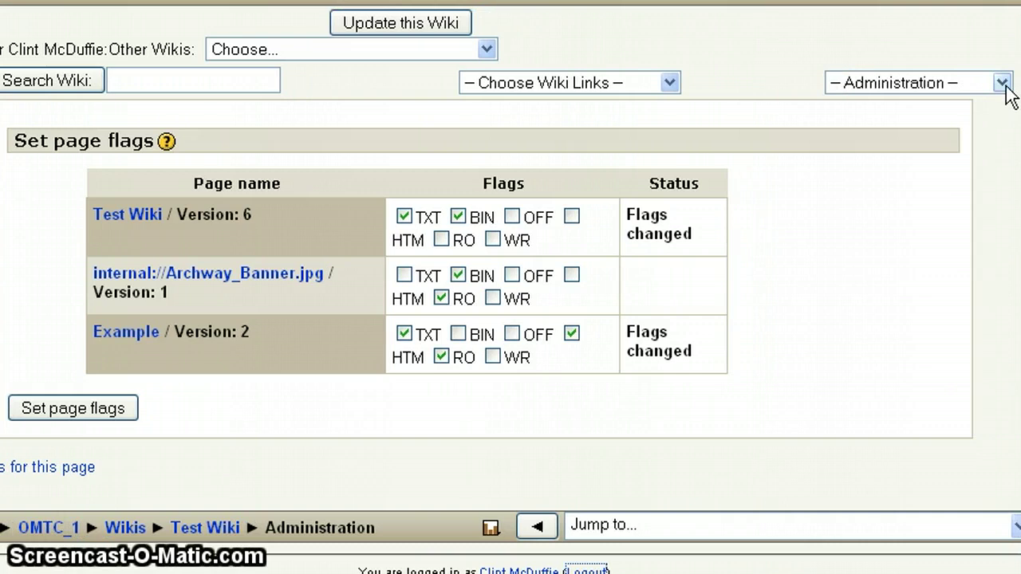
{"action": "left_click", "coordinate": [1001, 82]}
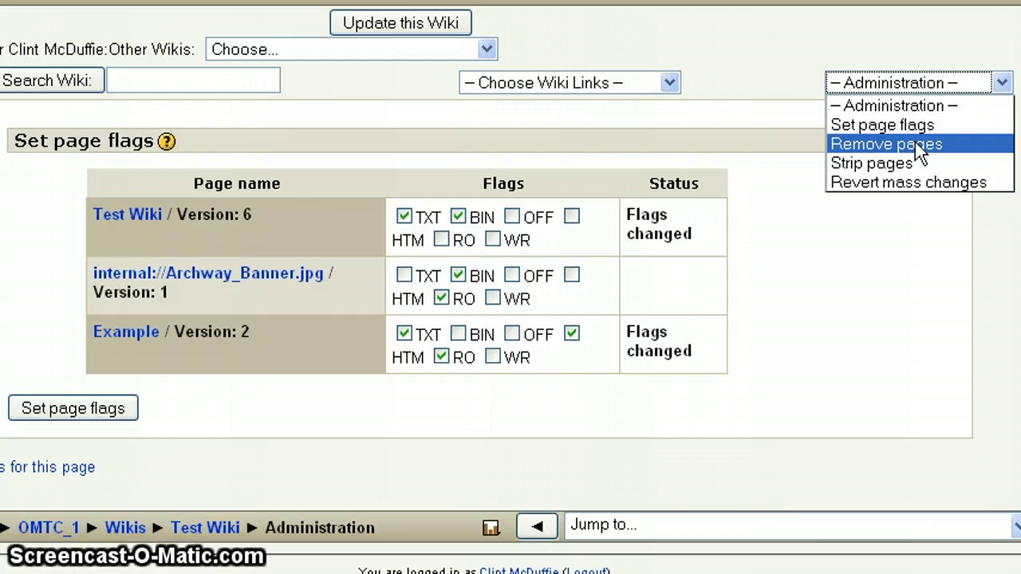
{"action": "left_click", "coordinate": [917, 145]}
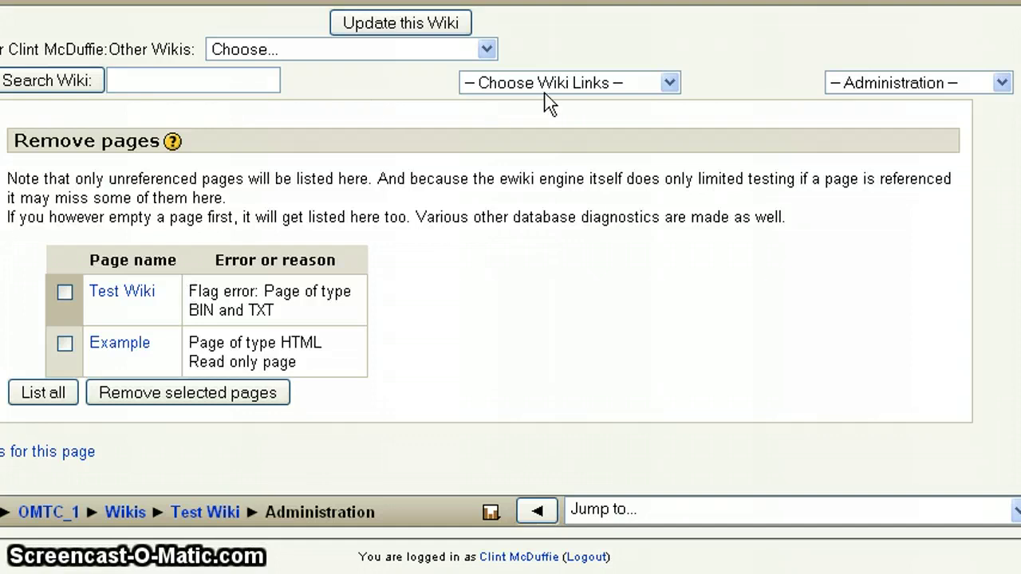
Select the Example page in Remove pages and confirm its deletion
{"action": "left_click", "coordinate": [670, 83]}
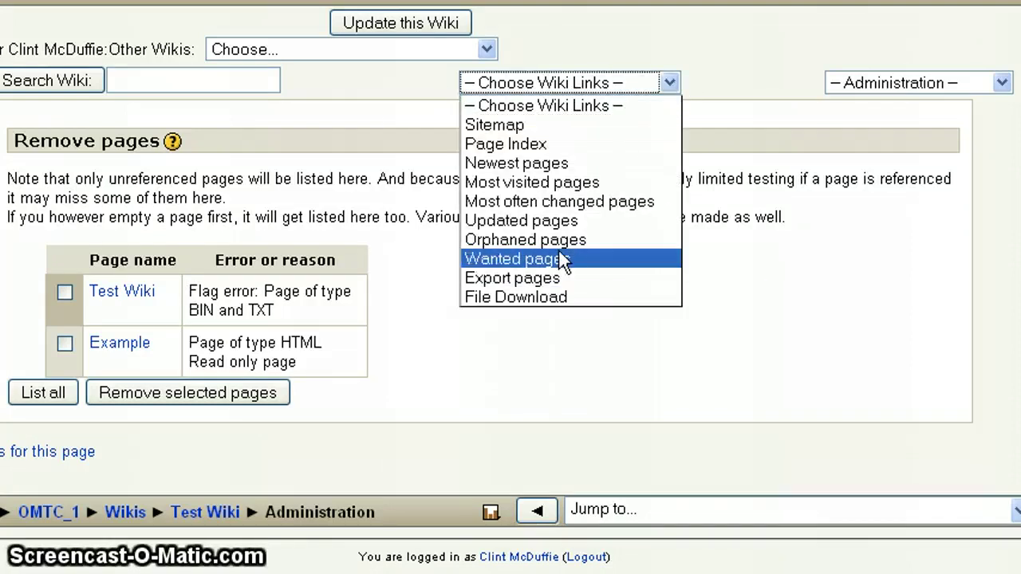
{"action": "left_click", "coordinate": [677, 101]}
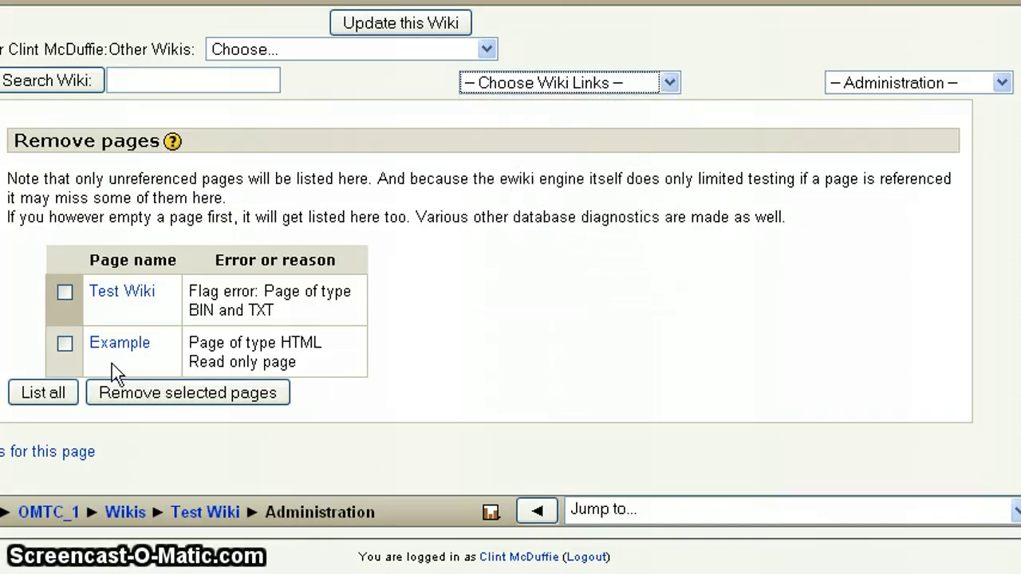
{"action": "left_click", "coordinate": [65, 344]}
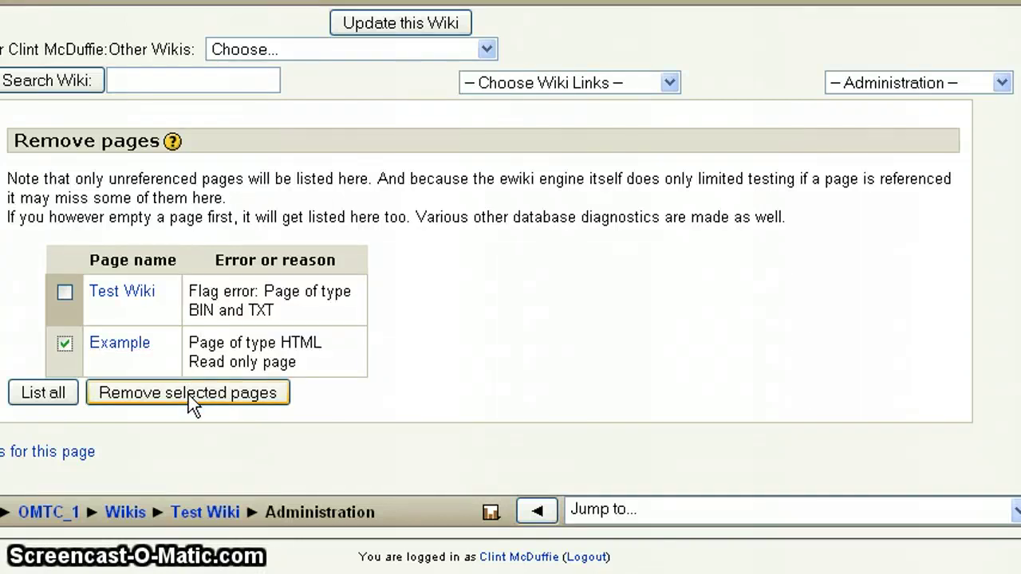
{"action": "left_click", "coordinate": [190, 396]}
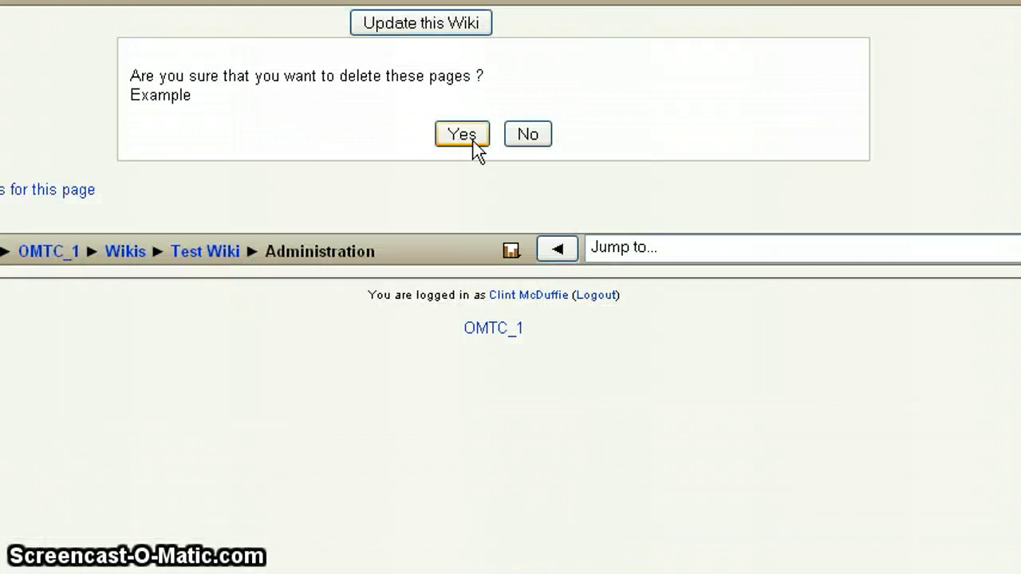
{"action": "left_click", "coordinate": [527, 136]}
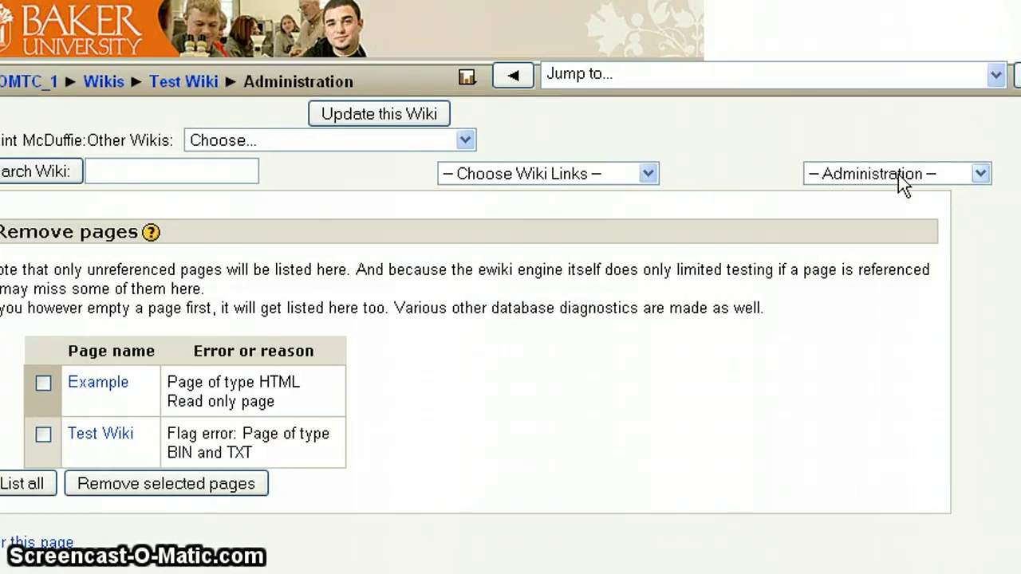
Strip versions 1-3 from Test Wiki via Strip pages, confirm, and return to the wiki
{"action": "left_click", "coordinate": [980, 176]}
{"action": "left_click", "coordinate": [878, 254]}
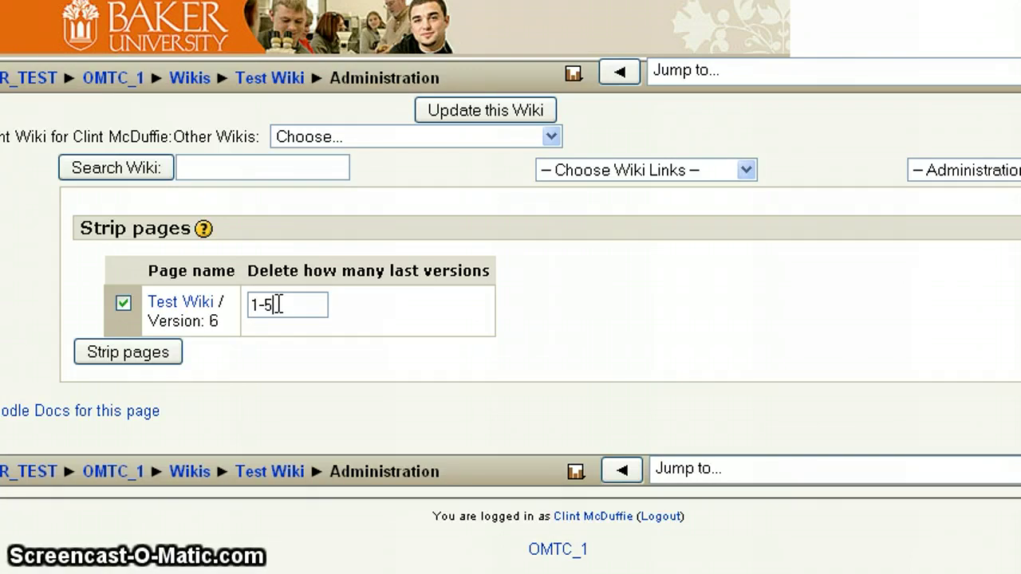
{"action": "key", "text": "BackSpace"}
{"action": "key", "text": "BackSpace"}
{"action": "key", "text": "BackSpace"}
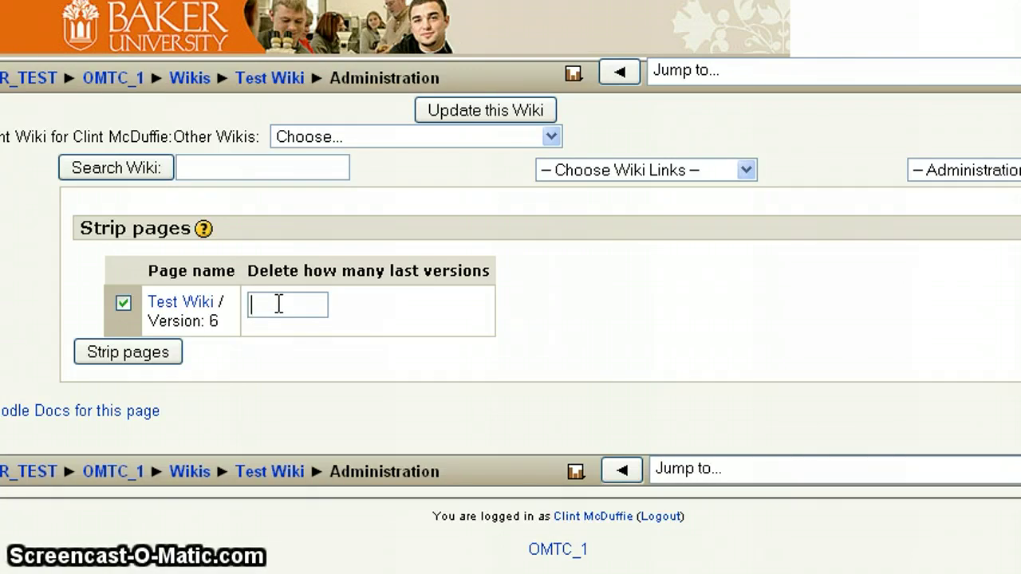
{"action": "type", "text": "1-3"}
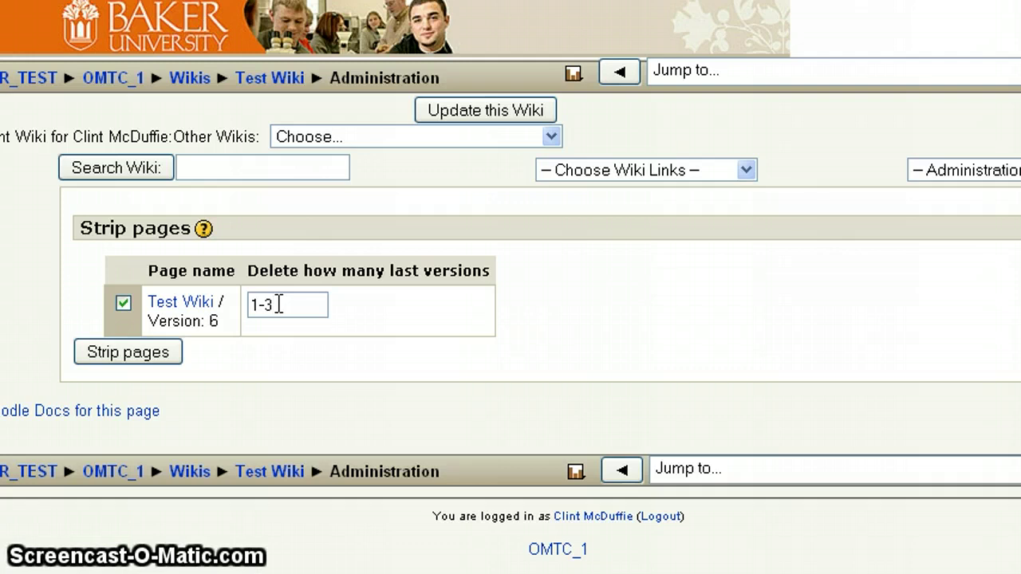
{"action": "left_click", "coordinate": [144, 355]}
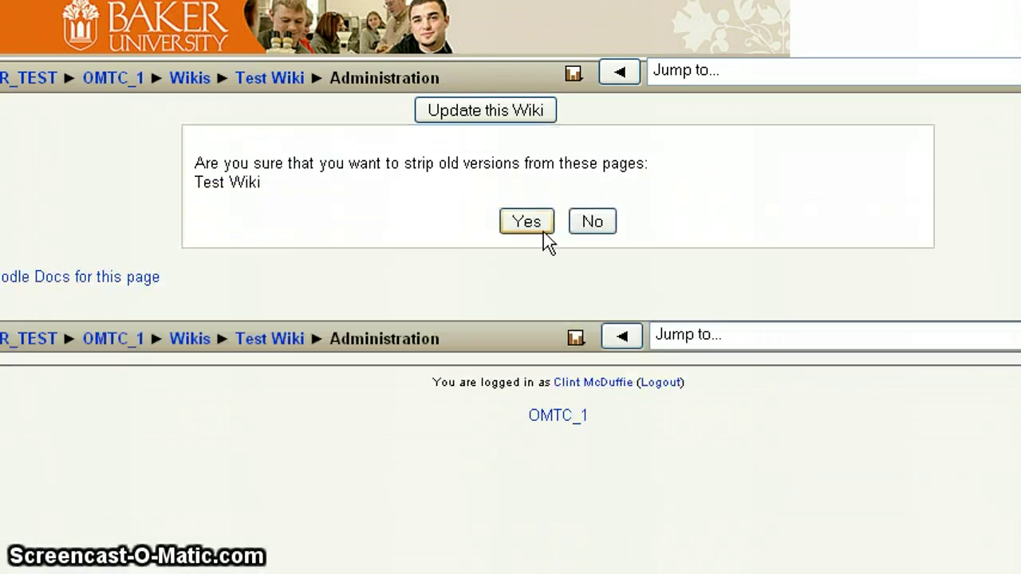
{"action": "left_click", "coordinate": [531, 226]}
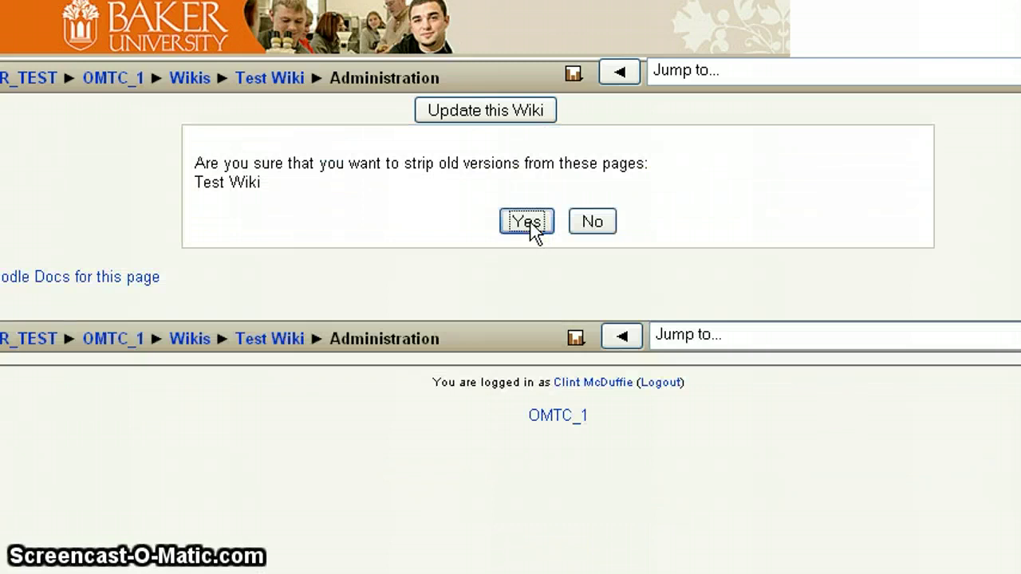
{"action": "left_click", "coordinate": [558, 243]}
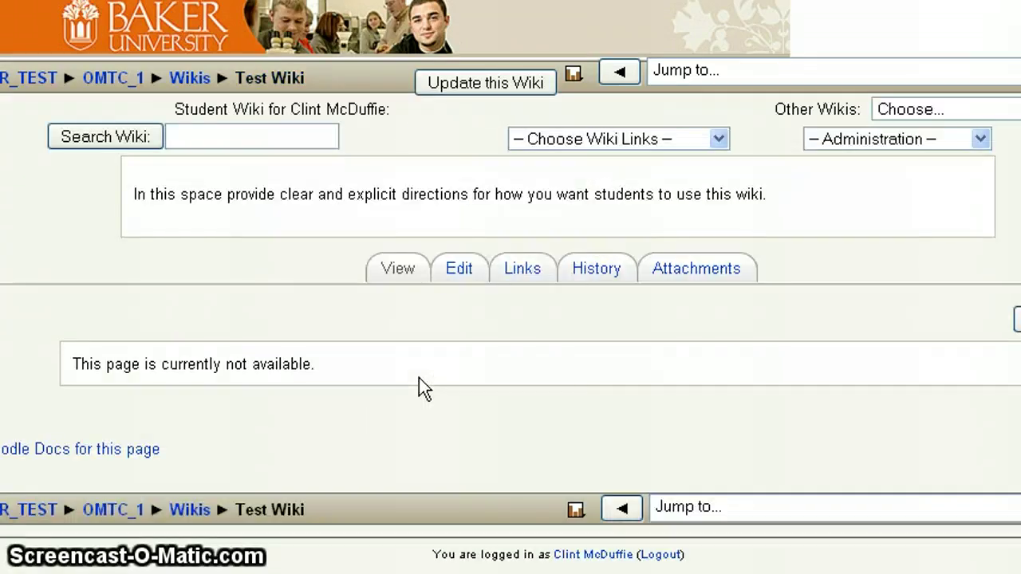